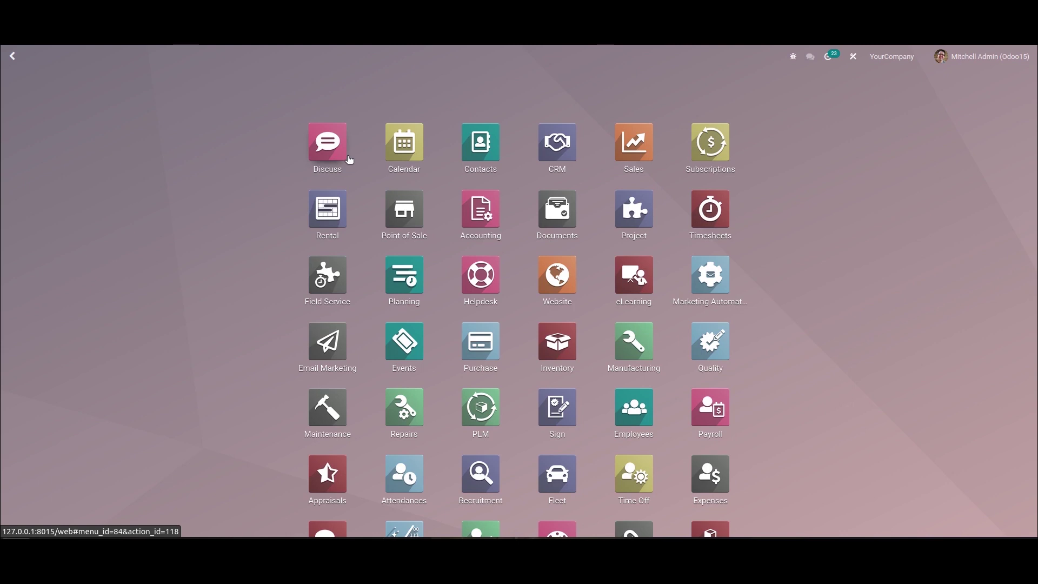
Step: Open the Settings app with the 'se' app search and show the Users & Companies options
{"action": "type", "text": "se"}
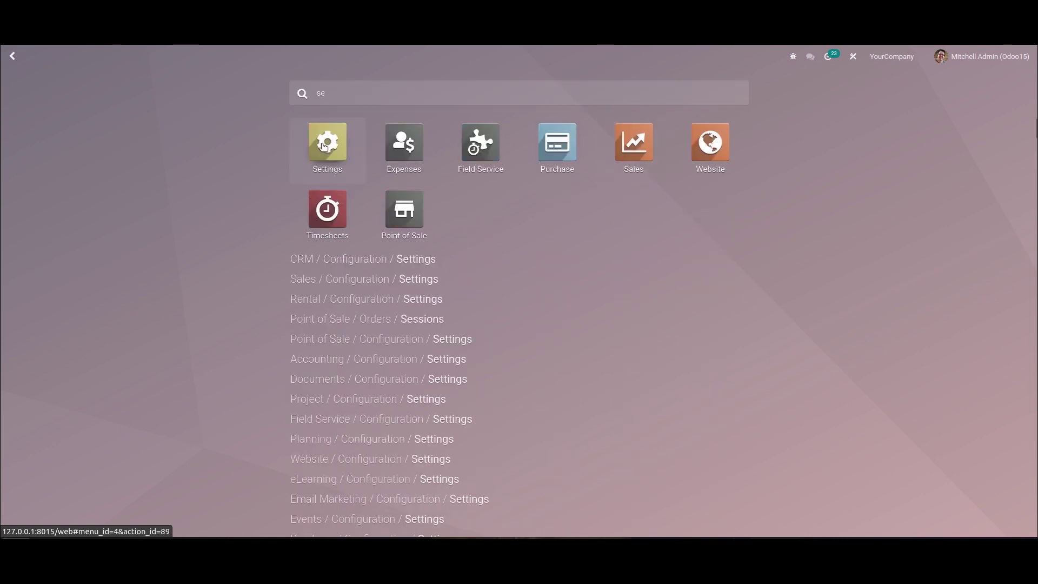
{"action": "left_click", "coordinate": [324, 148]}
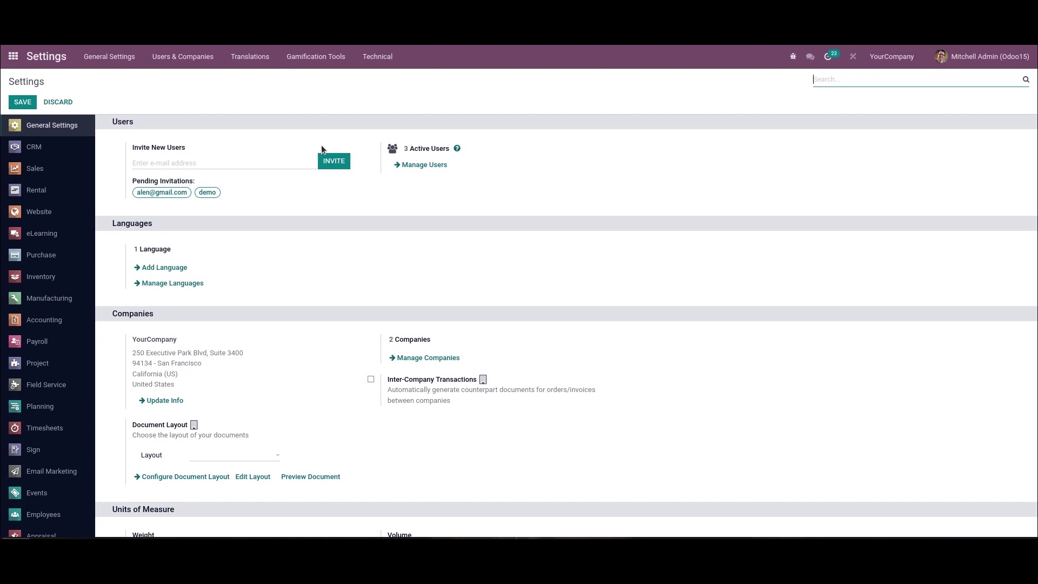
{"action": "left_click", "coordinate": [195, 58]}
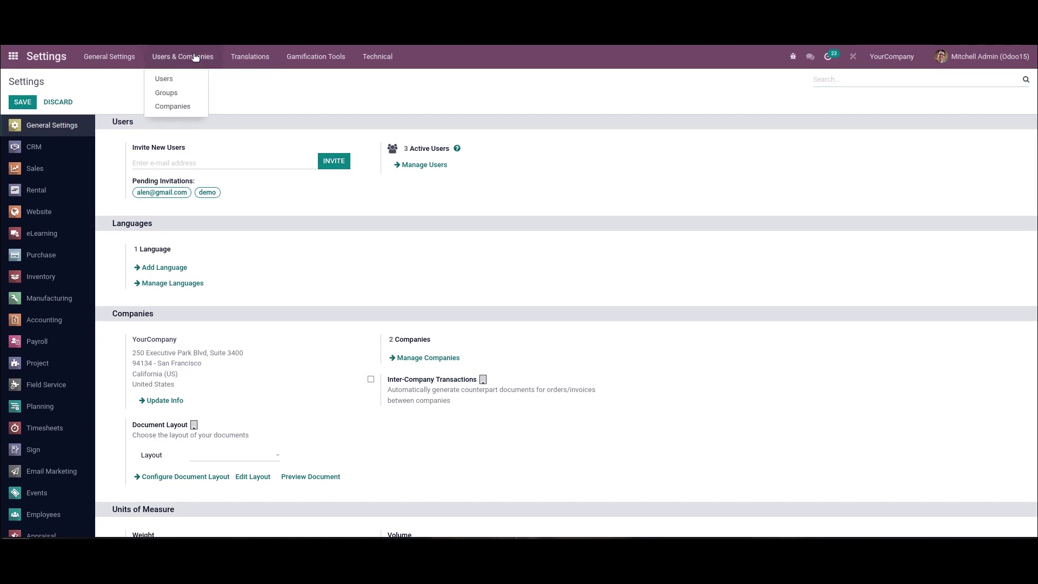
Step: Show the Companies list as kanban cards and start a new company record
{"action": "left_click", "coordinate": [187, 108]}
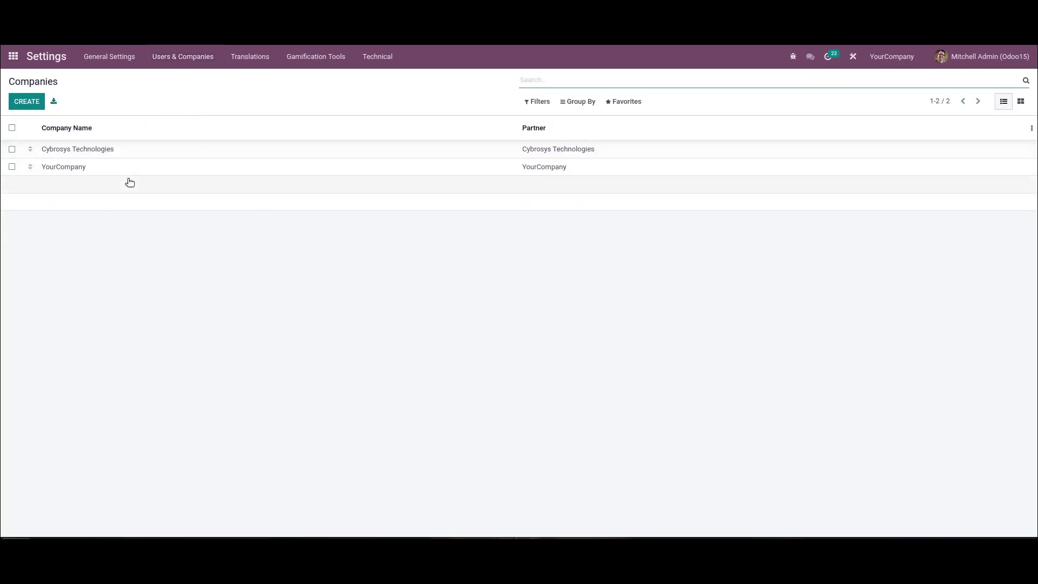
{"action": "left_click", "coordinate": [1020, 101]}
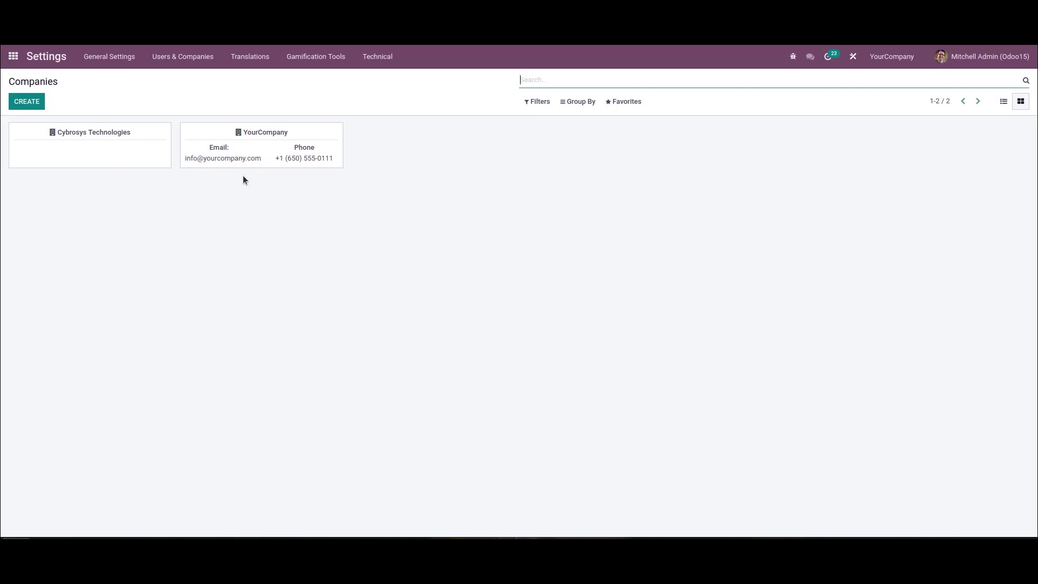
{"action": "left_click", "coordinate": [27, 101]}
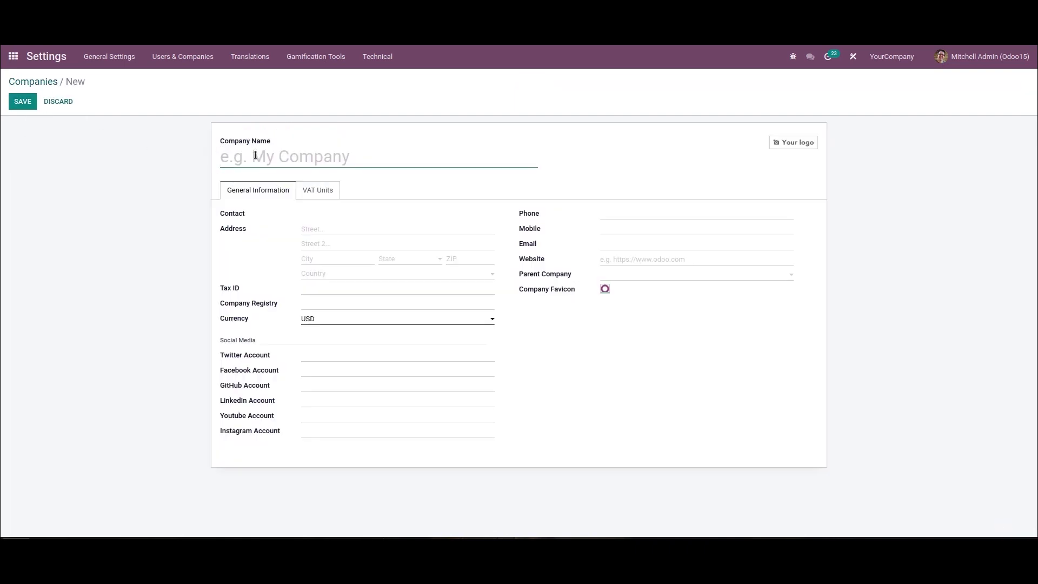
Step: Enter 'Demo Company' as the company name and dismiss the autocomplete suggestions
{"action": "type", "text": "D"}
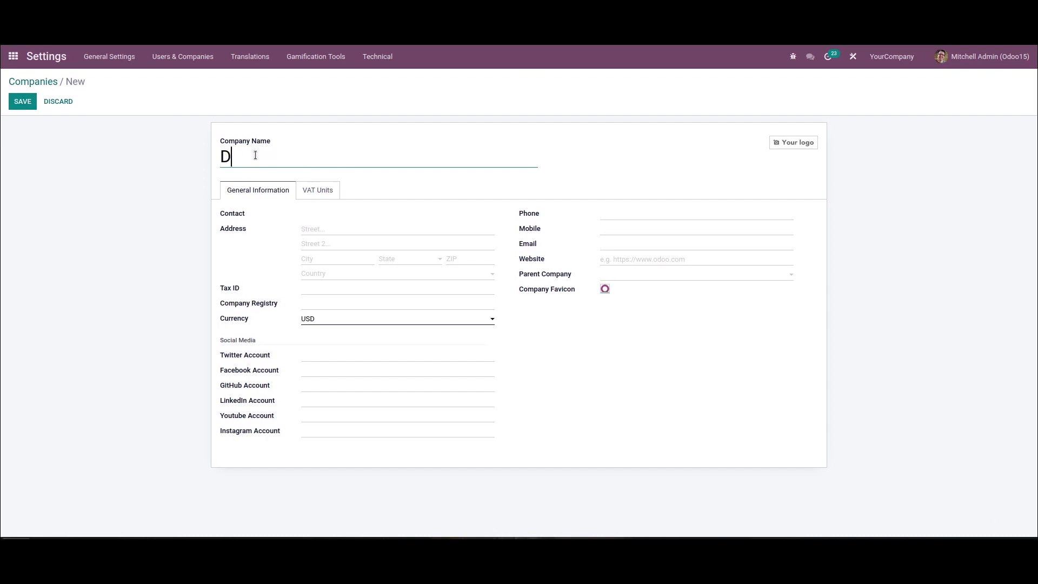
{"action": "type", "text": "emo Company"}
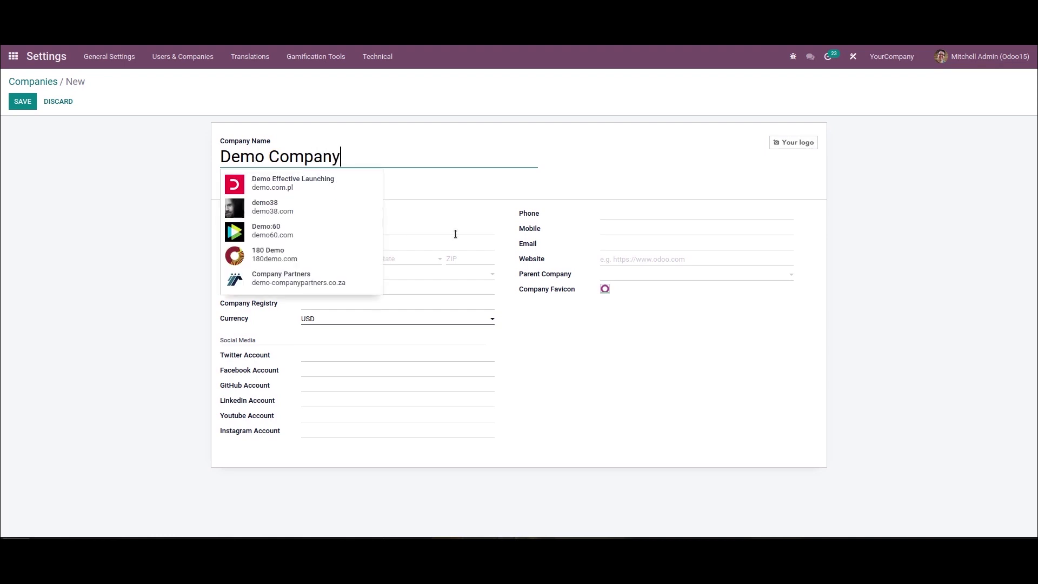
{"action": "left_click", "coordinate": [451, 189]}
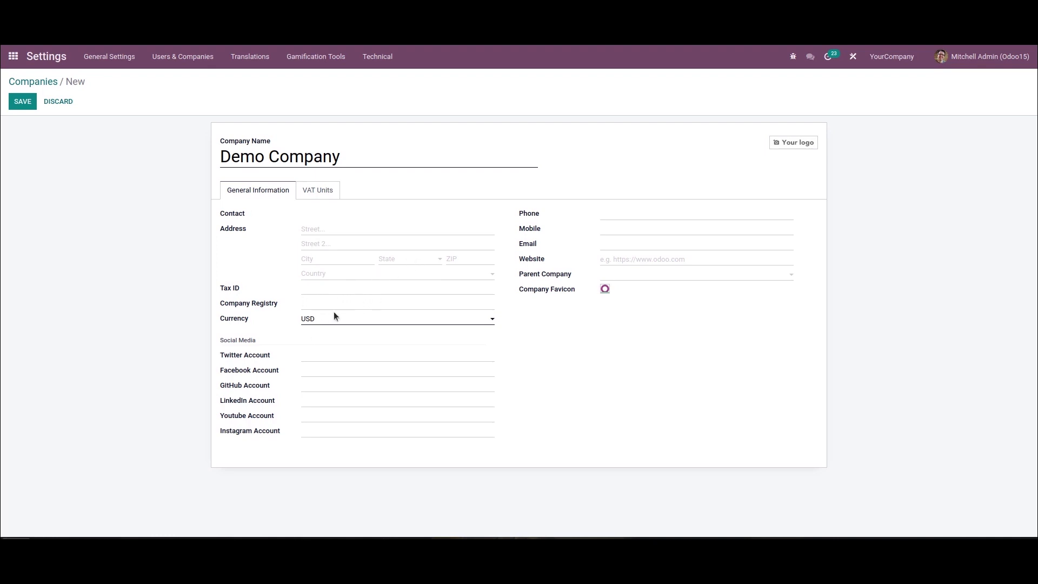
Step: Pick Braga (Portugal) as the company's state through Search More, giving currency EUR
{"action": "left_click", "coordinate": [425, 264]}
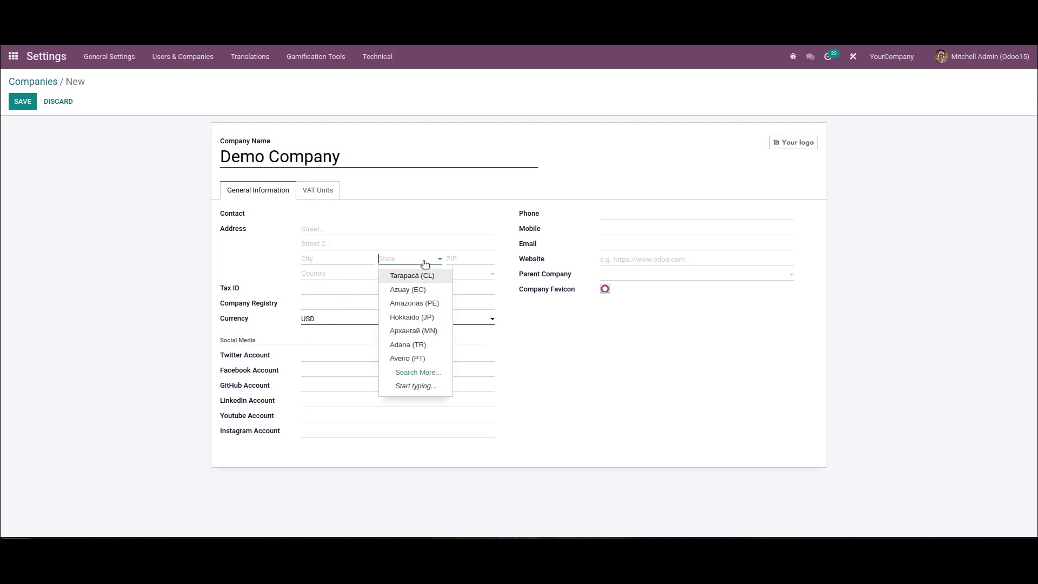
{"action": "left_click", "coordinate": [417, 373]}
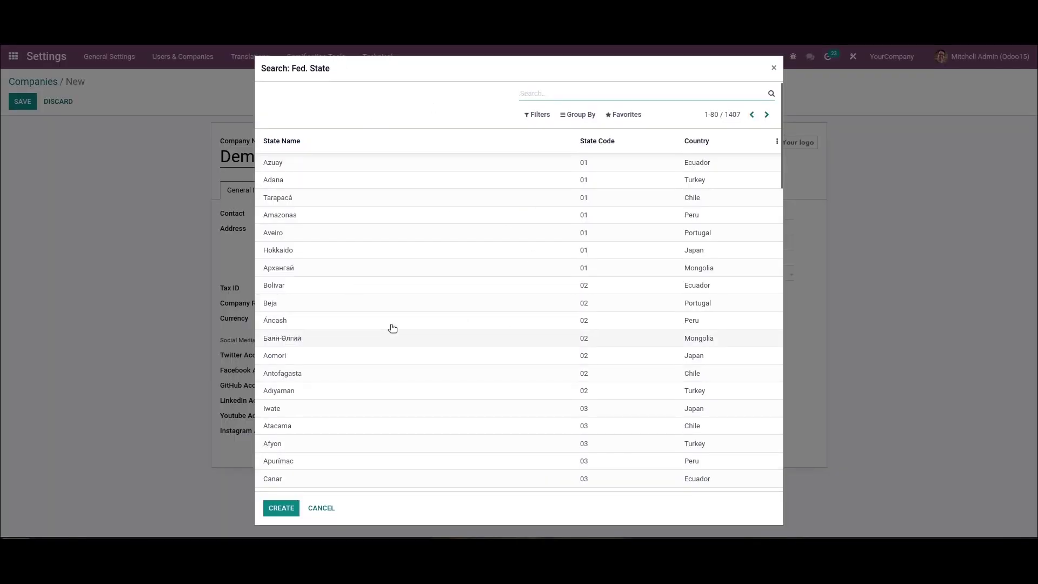
{"action": "scroll", "coordinate": [351, 411], "scroll_direction": "down", "scroll_amount": 5}
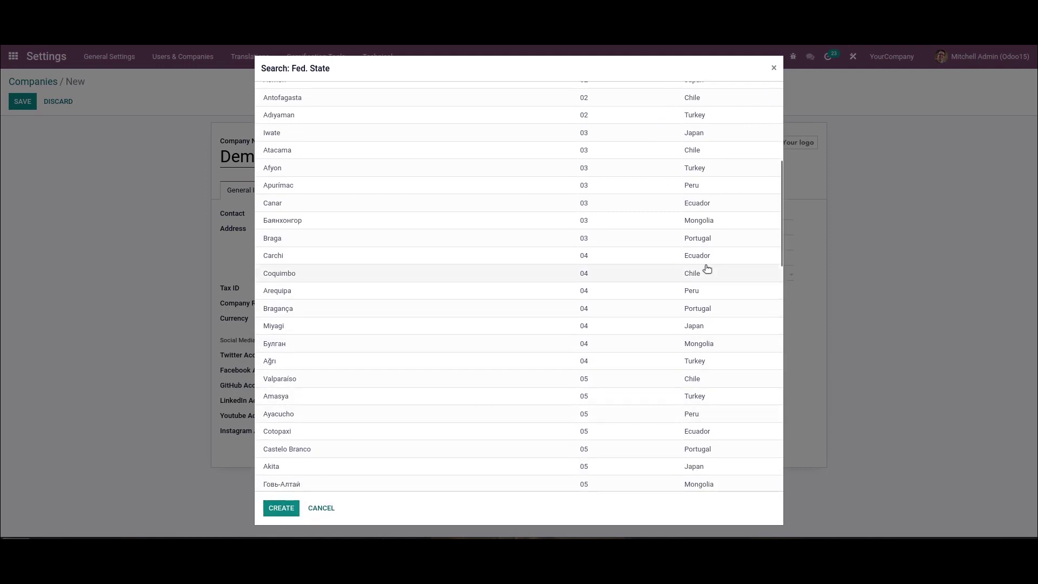
{"action": "left_click", "coordinate": [702, 239]}
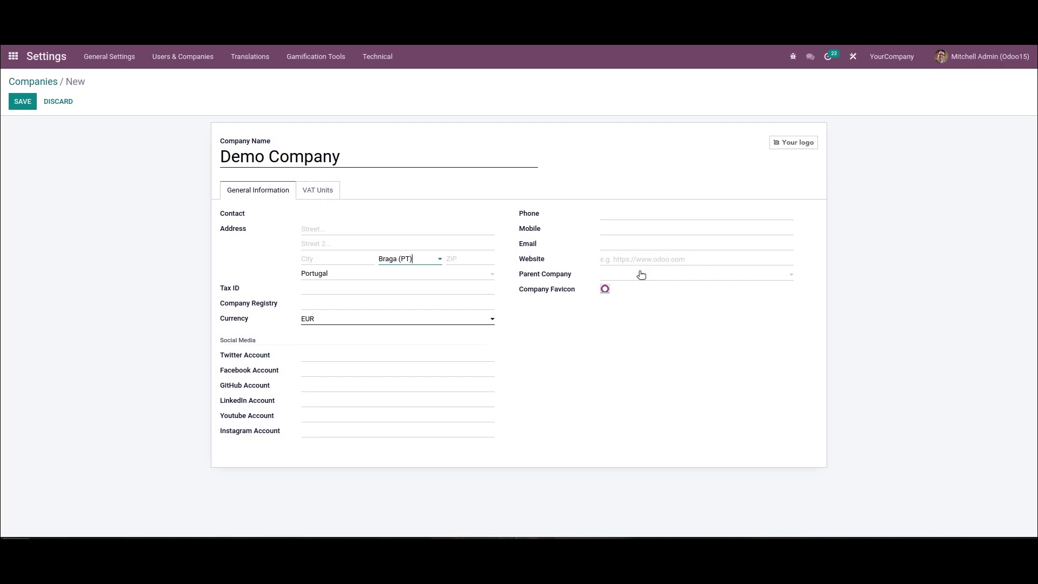
Step: Save Demo Company with no parent company and return to the Companies list
{"action": "left_click", "coordinate": [641, 275]}
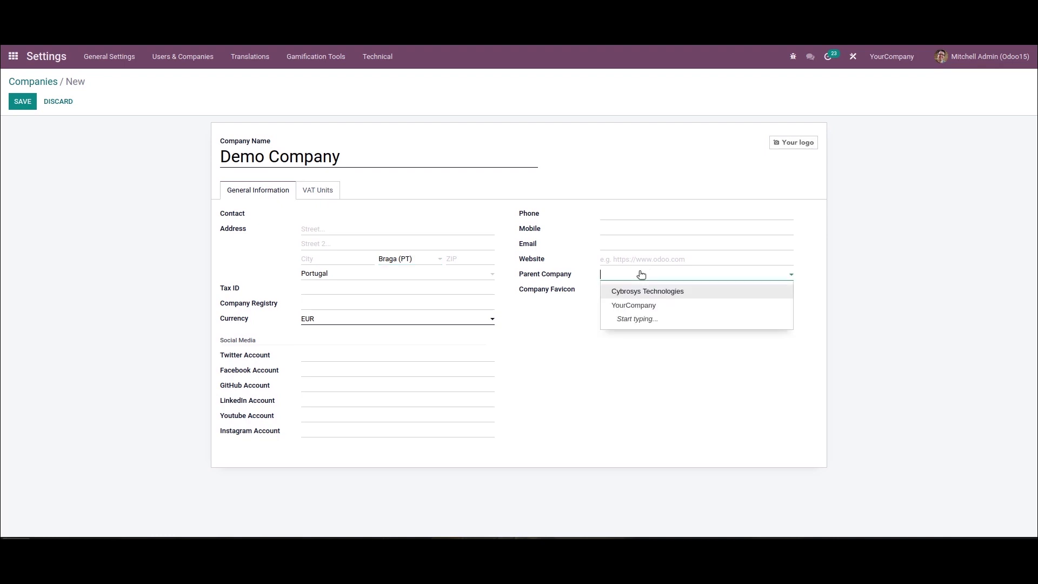
{"action": "left_click", "coordinate": [551, 358]}
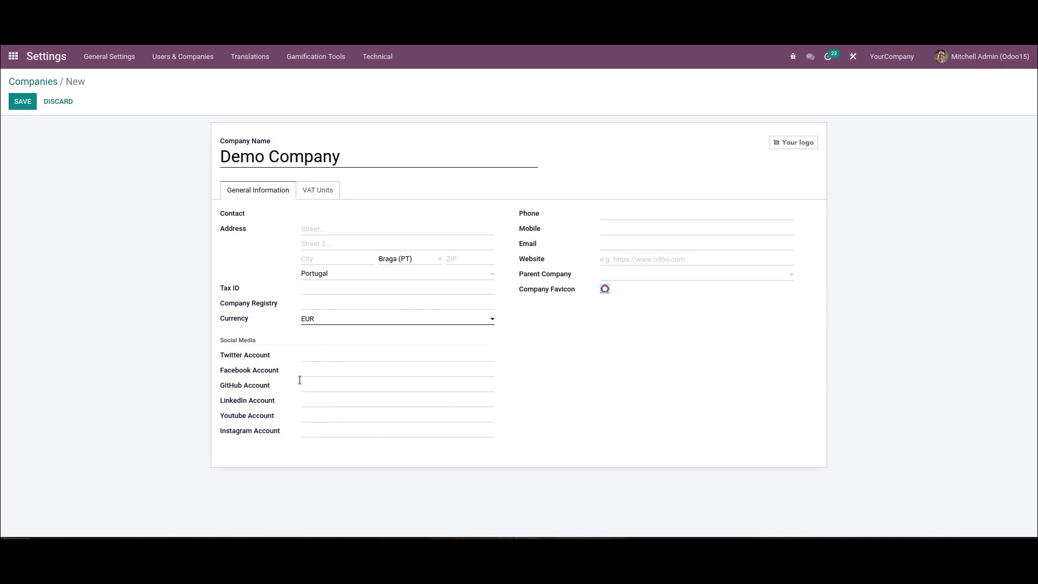
{"action": "left_click", "coordinate": [318, 191]}
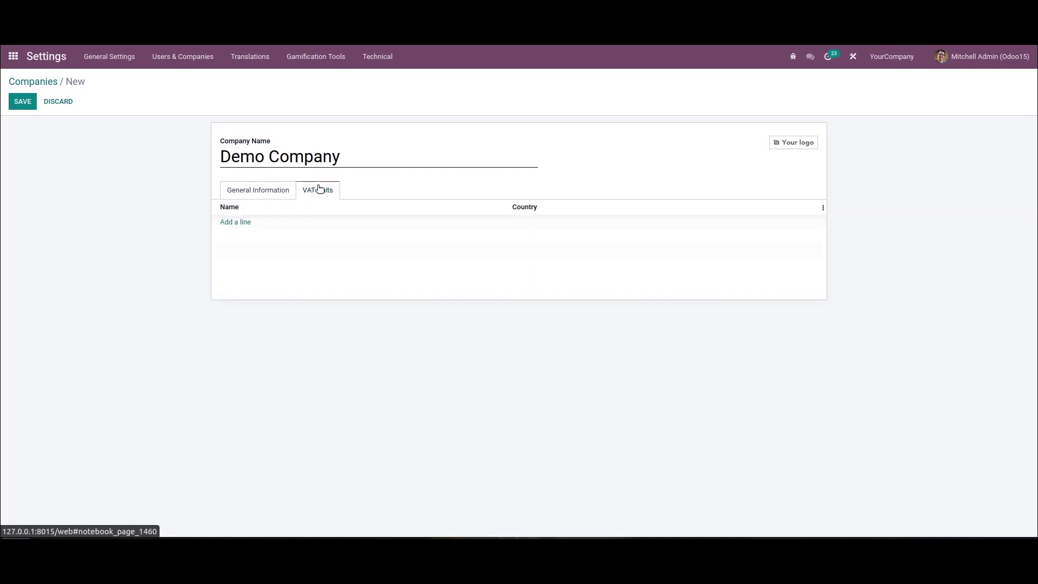
{"action": "left_click", "coordinate": [243, 195]}
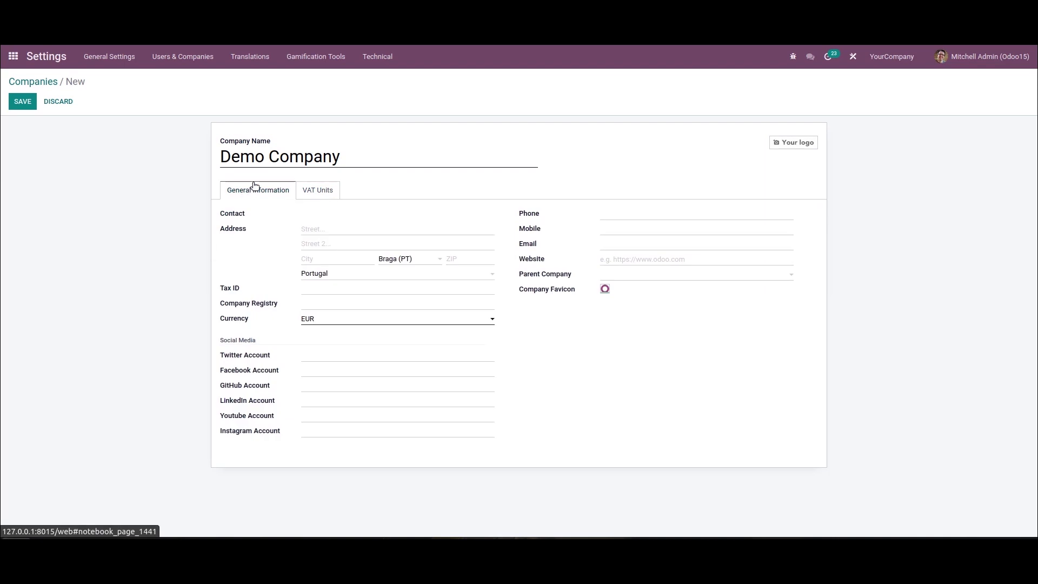
{"action": "left_click", "coordinate": [17, 104]}
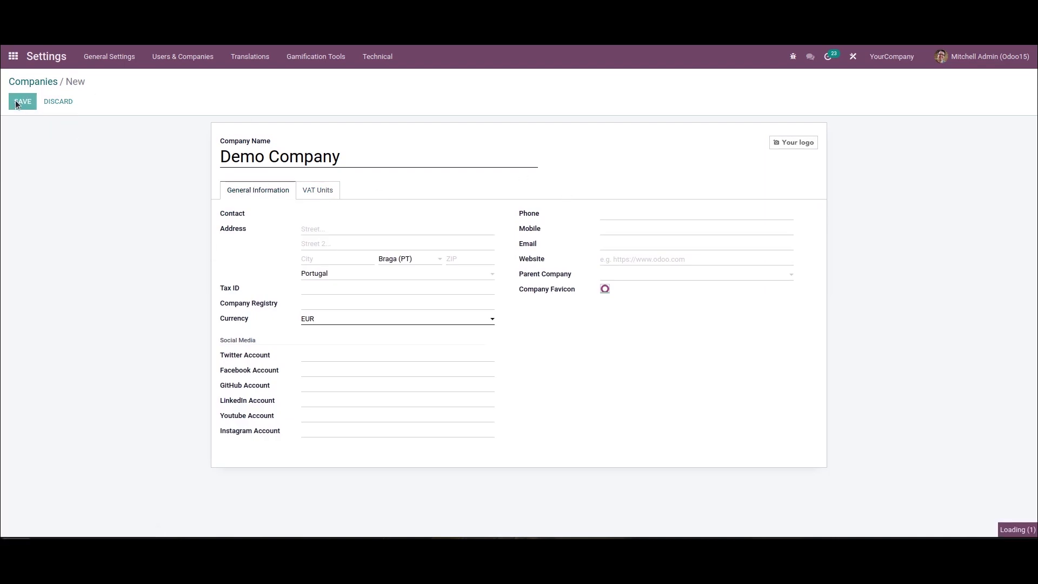
{"action": "left_click", "coordinate": [41, 81]}
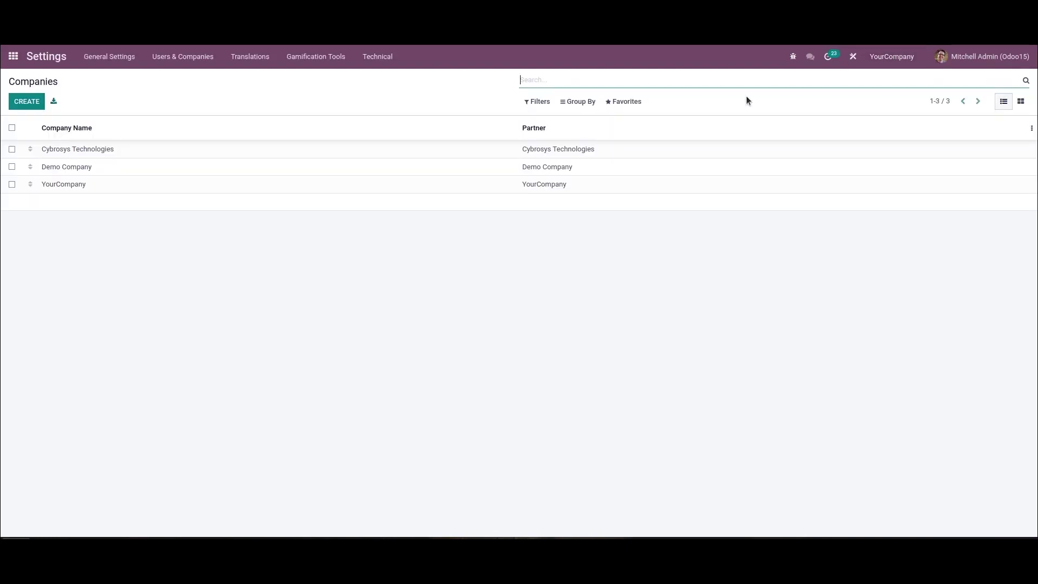
{"action": "left_click", "coordinate": [902, 56]}
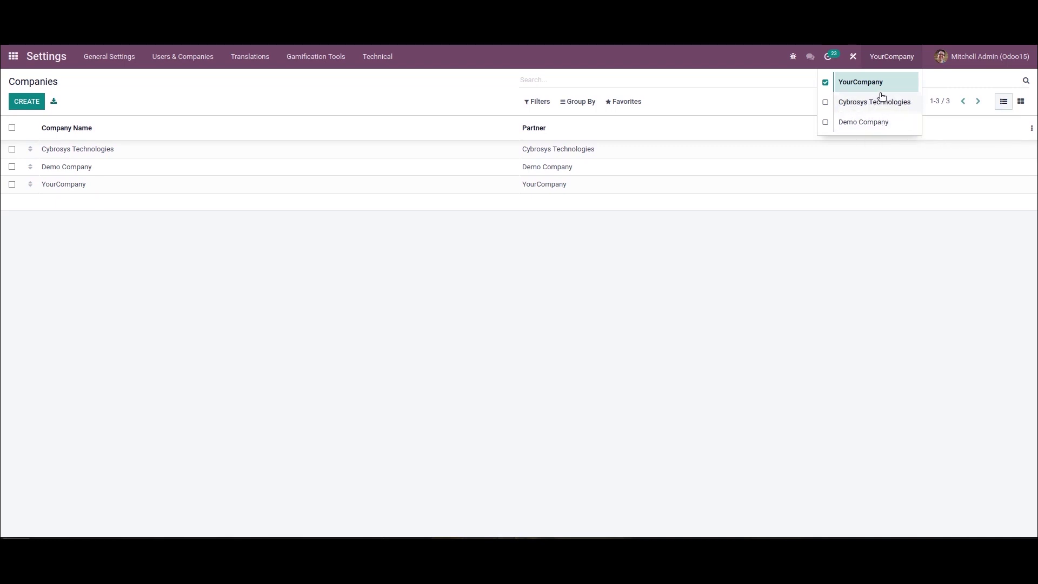
{"action": "left_click", "coordinate": [805, 99]}
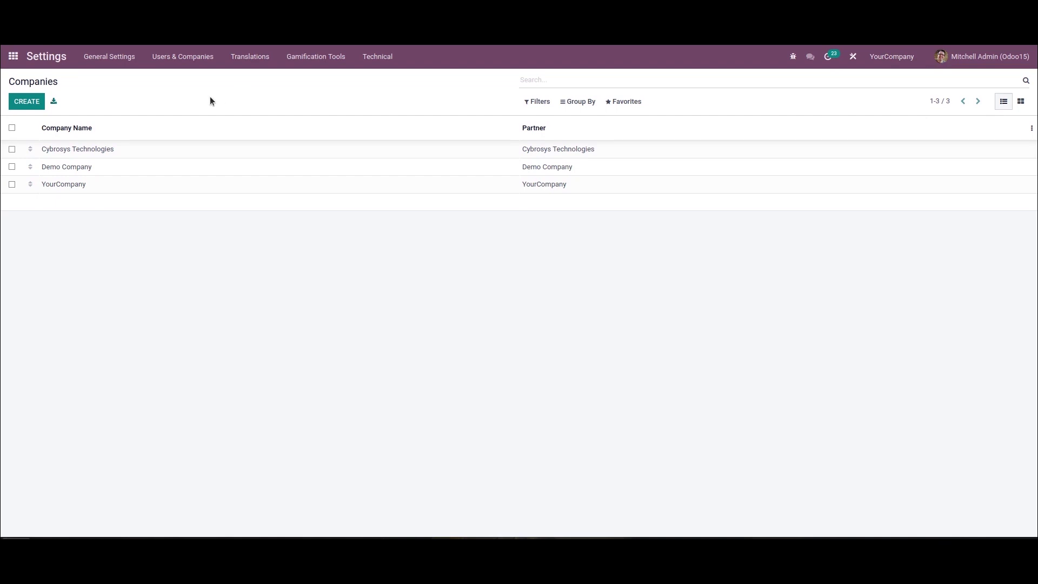
{"action": "left_click", "coordinate": [192, 58]}
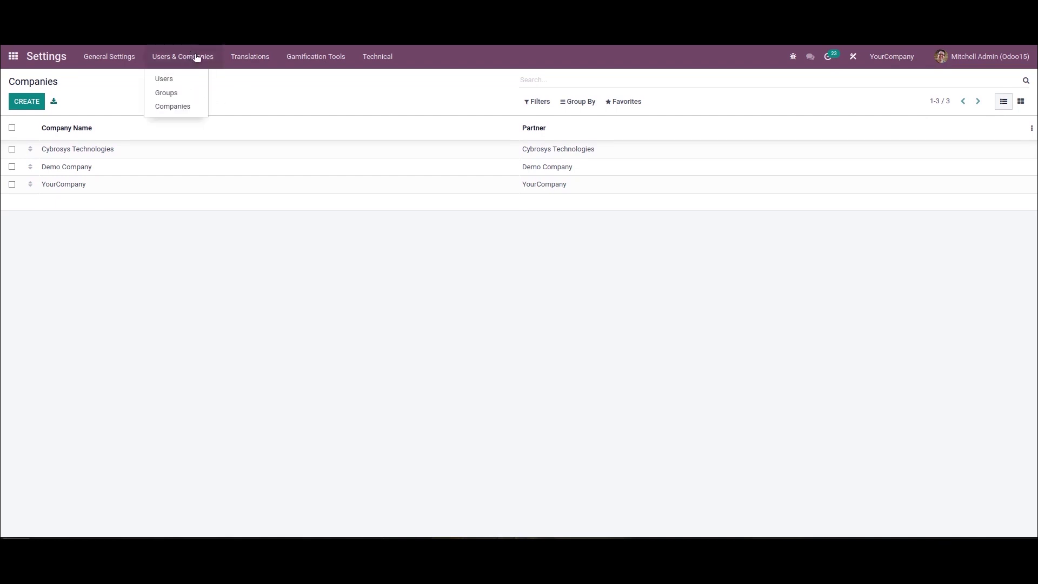
Step: From the Users list, create a user with its name and e-mail address, save, then edit it
{"action": "left_click", "coordinate": [180, 81]}
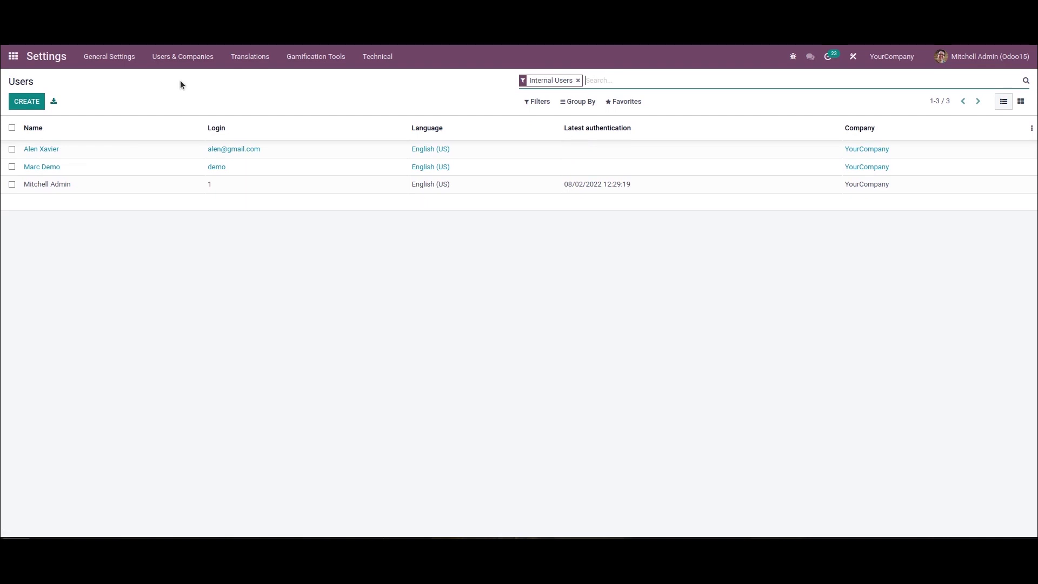
{"action": "left_click", "coordinate": [32, 102]}
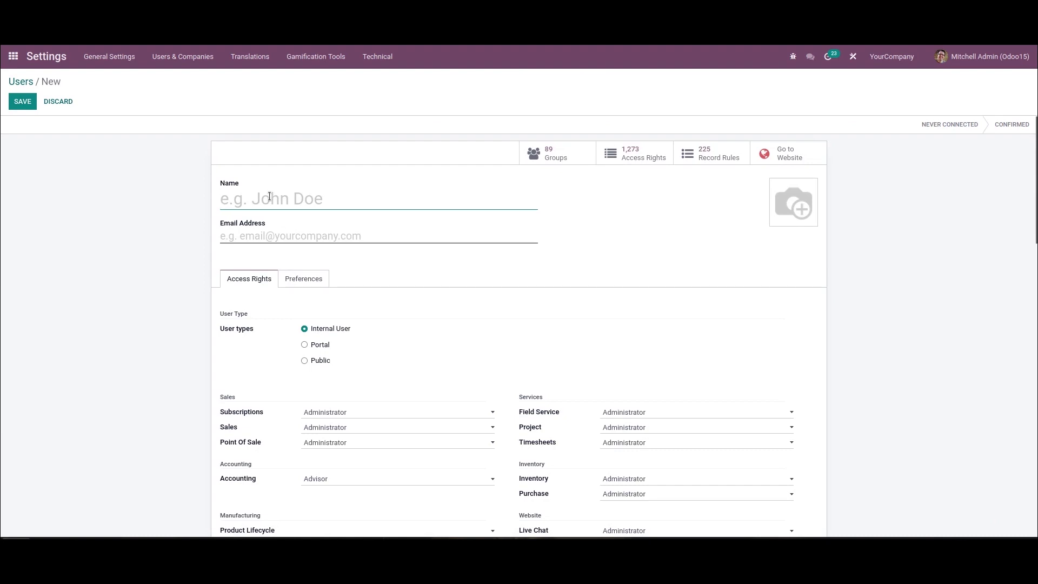
{"action": "type", "text": "Adam"}
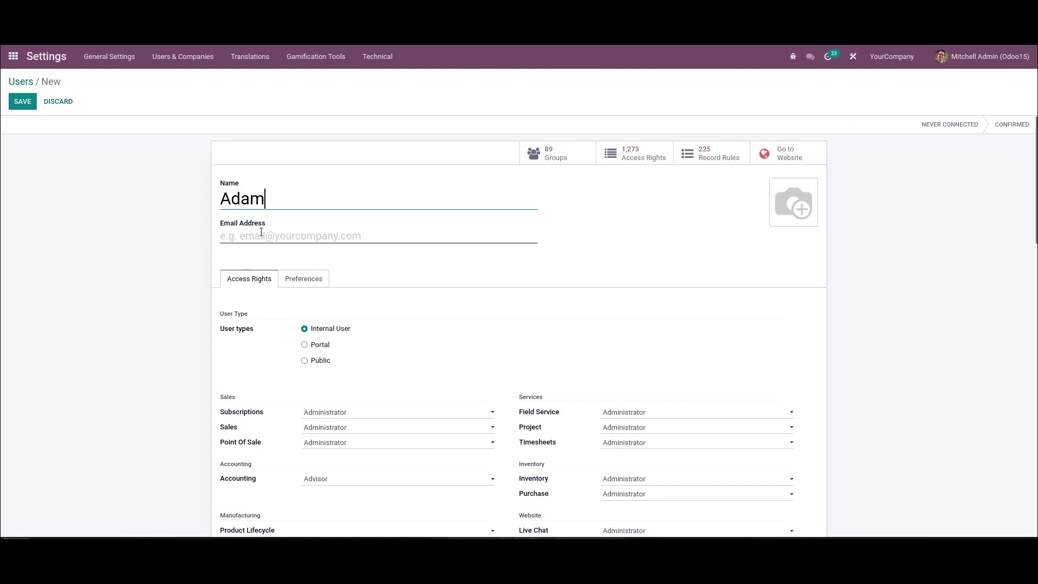
{"action": "left_click", "coordinate": [261, 232]}
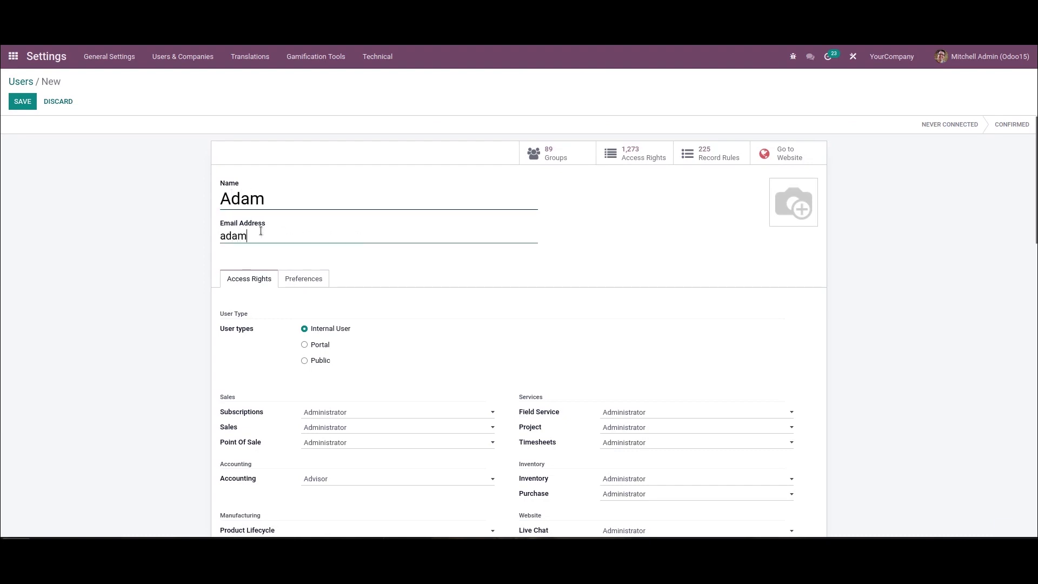
{"action": "left_click", "coordinate": [14, 104]}
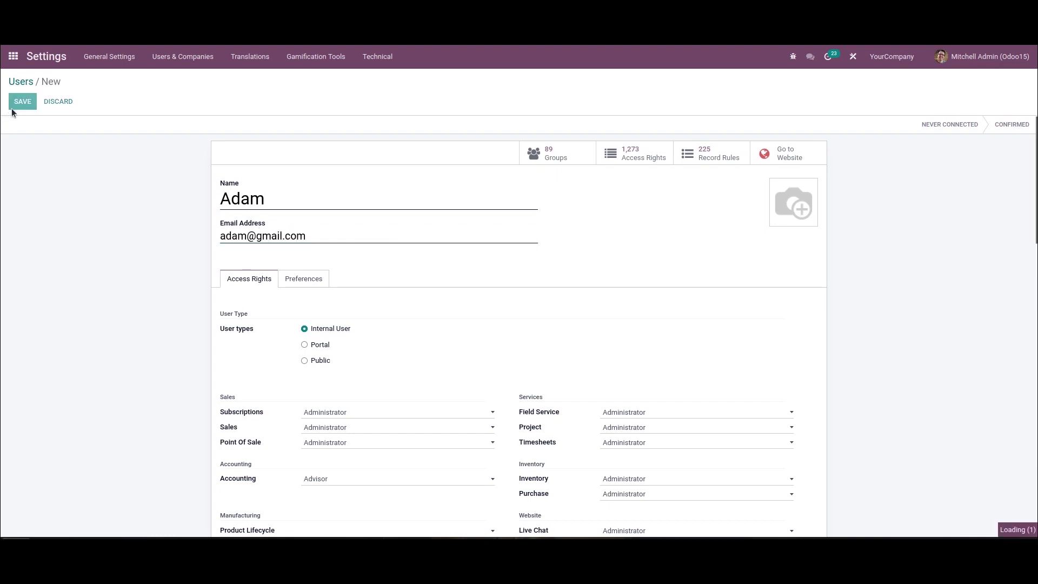
{"action": "left_click", "coordinate": [22, 101]}
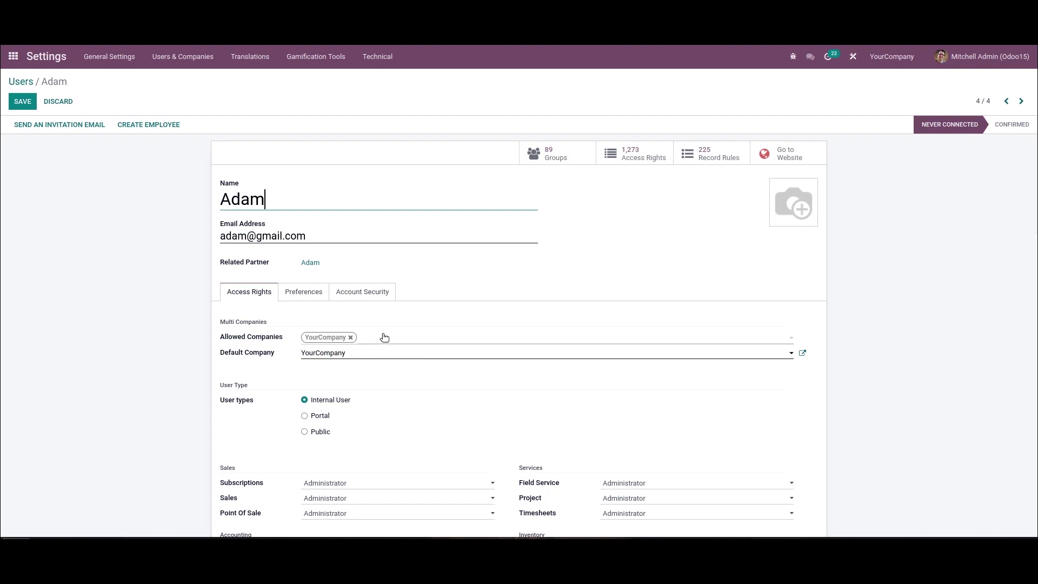
Step: Allow the user Demo Company and YourCompany, with Demo Company as default, and save
{"action": "left_click", "coordinate": [351, 338]}
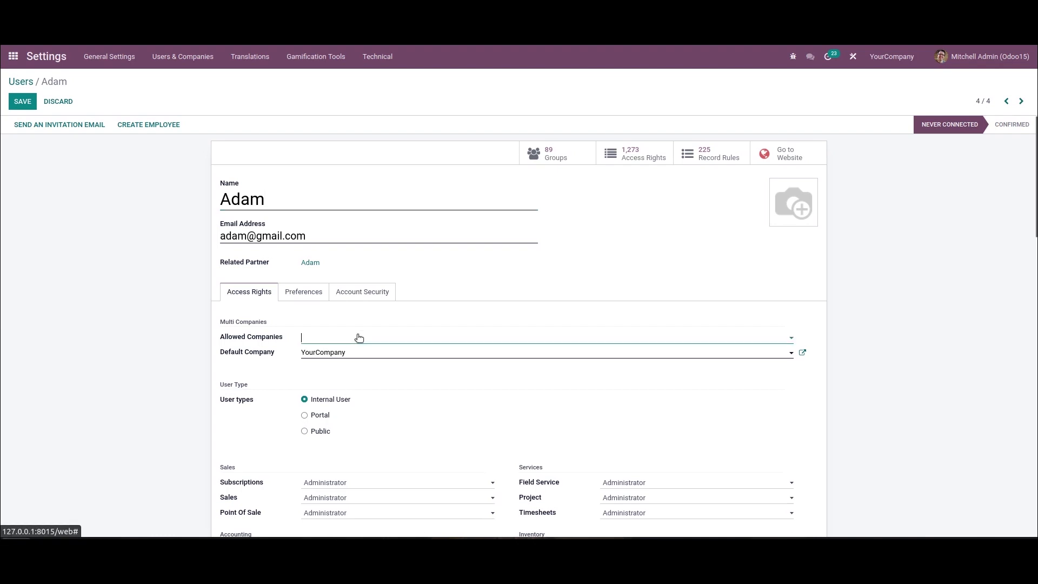
{"action": "left_click", "coordinate": [354, 337]}
{"action": "left_click", "coordinate": [358, 368]}
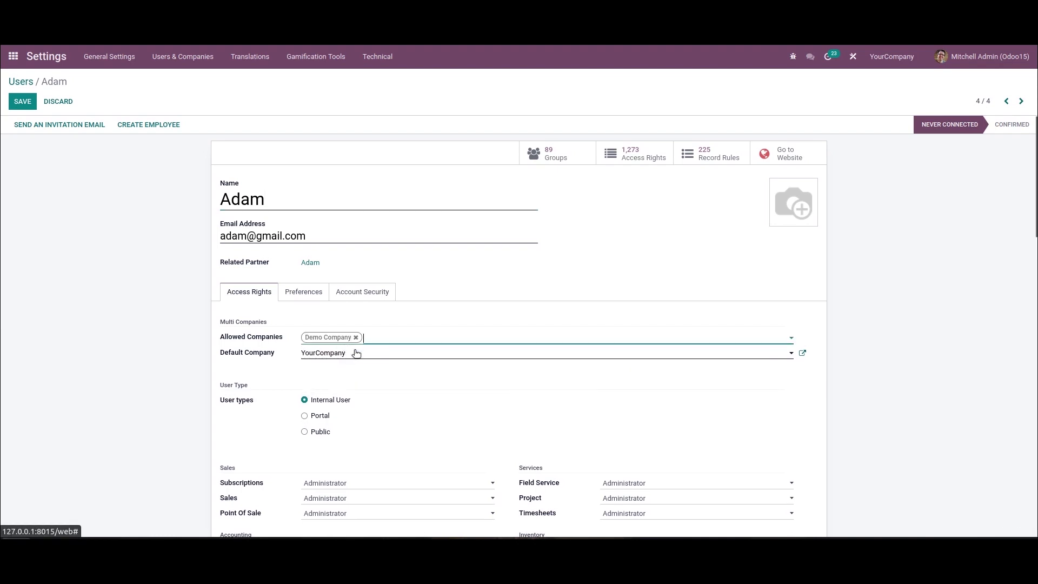
{"action": "left_click", "coordinate": [356, 353]}
{"action": "left_click", "coordinate": [397, 338]}
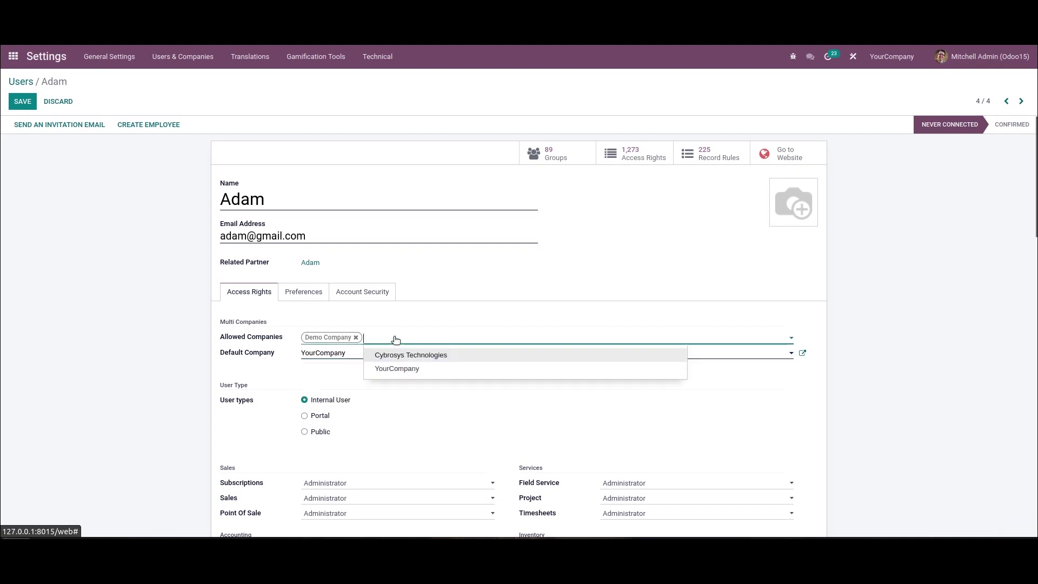
{"action": "left_click", "coordinate": [404, 366]}
{"action": "left_click", "coordinate": [347, 353]}
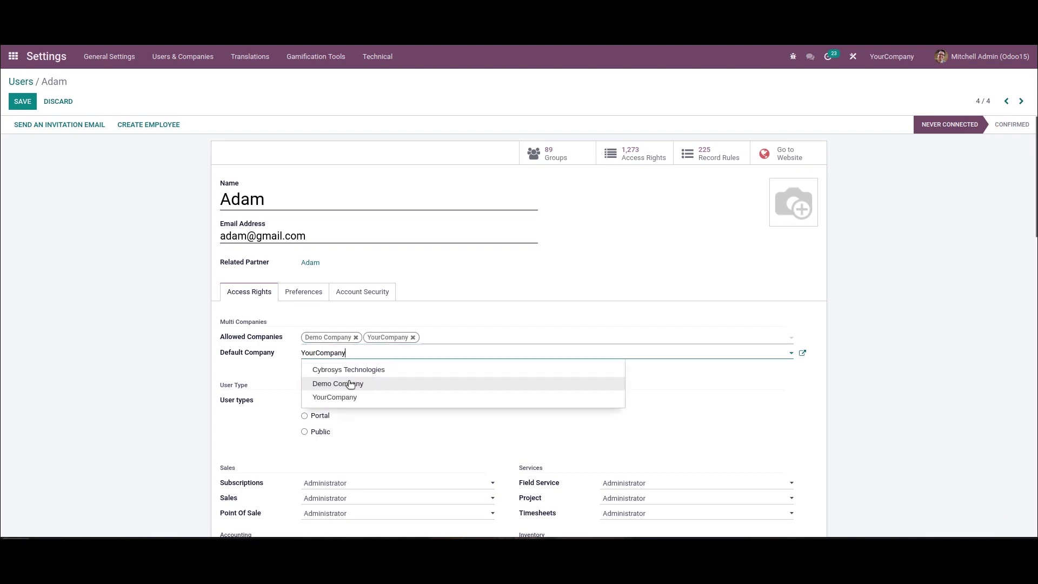
{"action": "left_click", "coordinate": [350, 382]}
{"action": "left_click", "coordinate": [16, 93]}
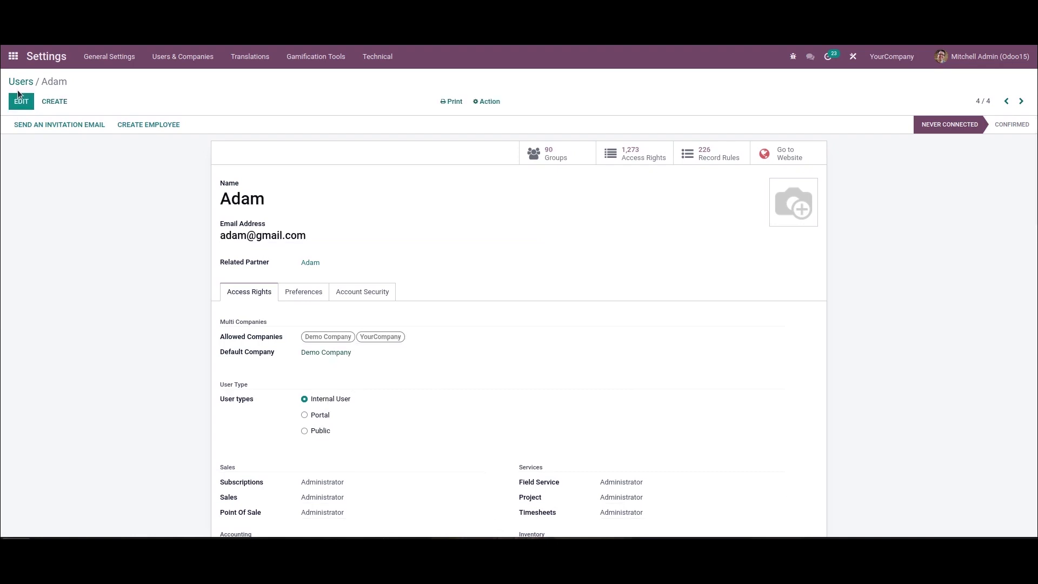
Step: Leave the user record, go back to the Users list and the apps overview
{"action": "key", "text": "alt+p"}
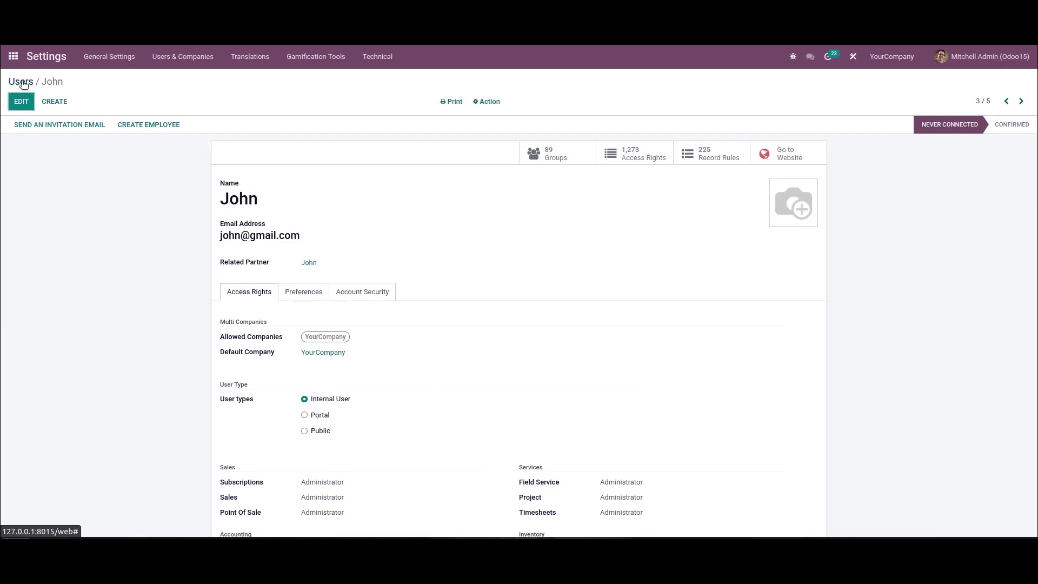
{"action": "left_click", "coordinate": [21, 82]}
{"action": "left_click", "coordinate": [13, 56]}
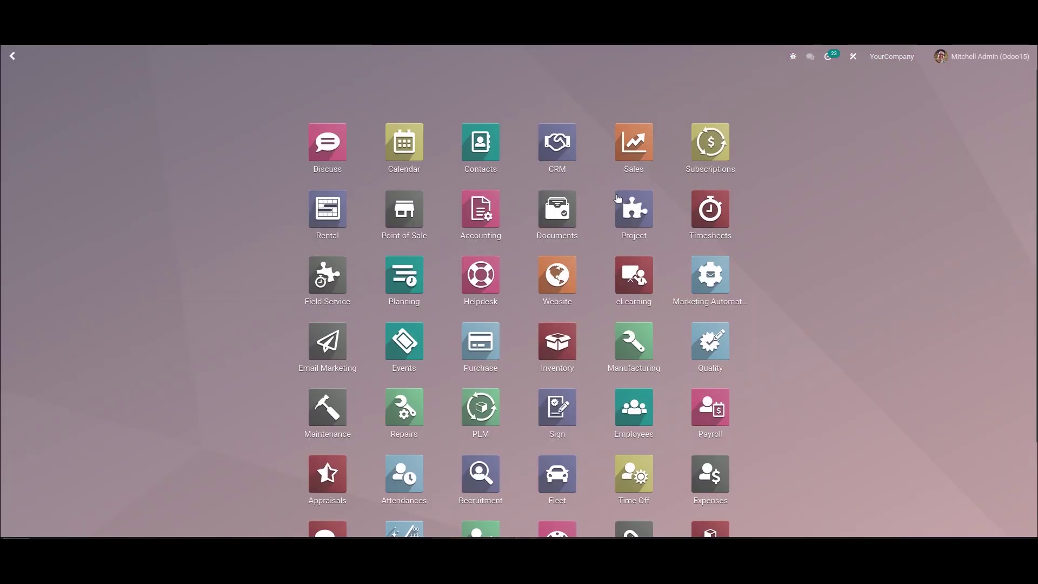
Step: In Sales, make Demo Company the only active company and open the Products catalogue
{"action": "left_click", "coordinate": [627, 135]}
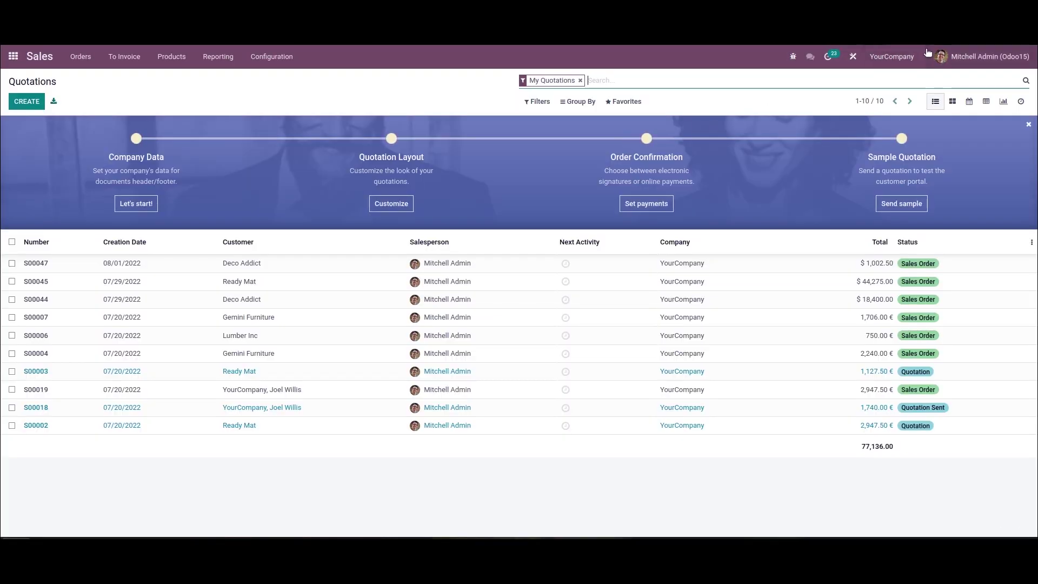
{"action": "left_click", "coordinate": [886, 59]}
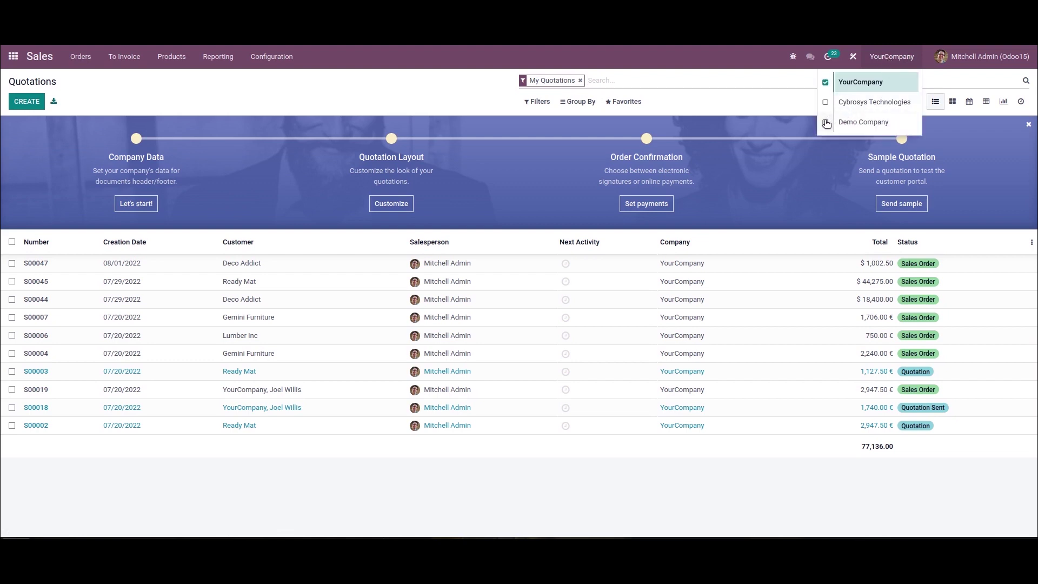
{"action": "left_click", "coordinate": [825, 122]}
{"action": "left_click", "coordinate": [825, 82]}
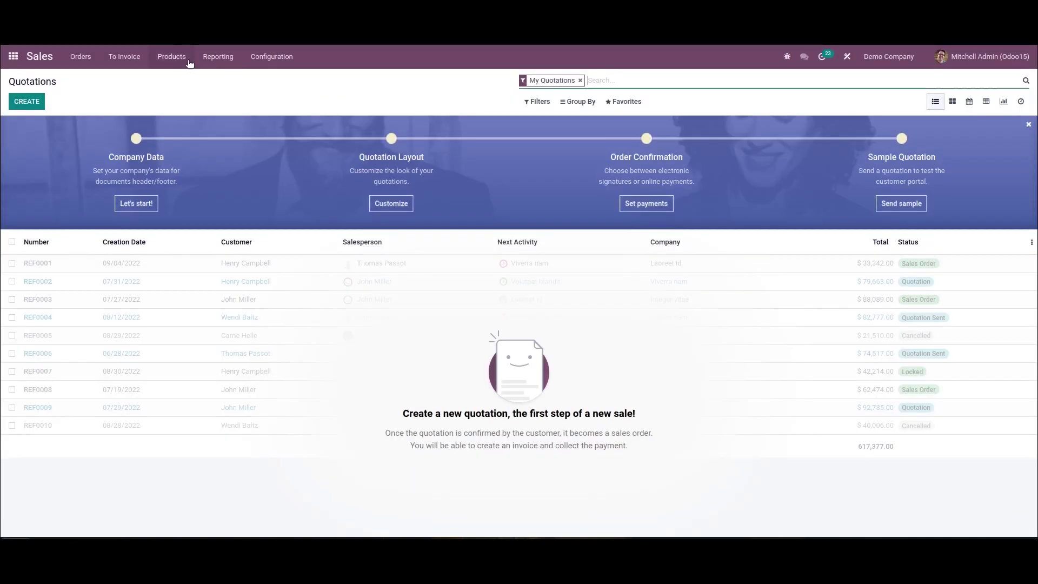
{"action": "left_click", "coordinate": [173, 57]}
{"action": "left_click", "coordinate": [175, 79]}
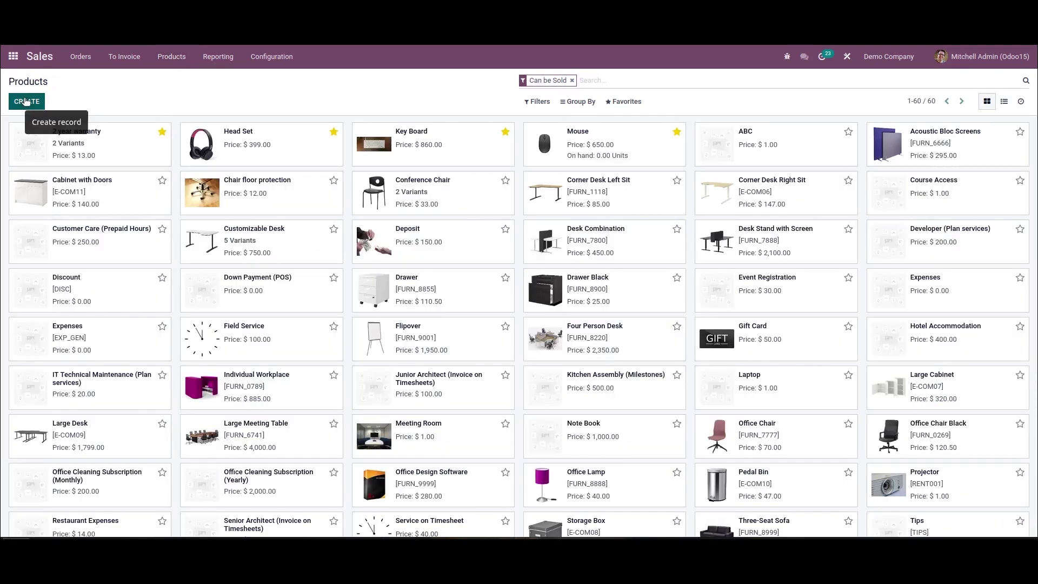
Step: Create and save 'A product' as a Storable Product belonging to Demo Company
{"action": "left_click", "coordinate": [24, 100]}
{"action": "left_click", "coordinate": [105, 201]}
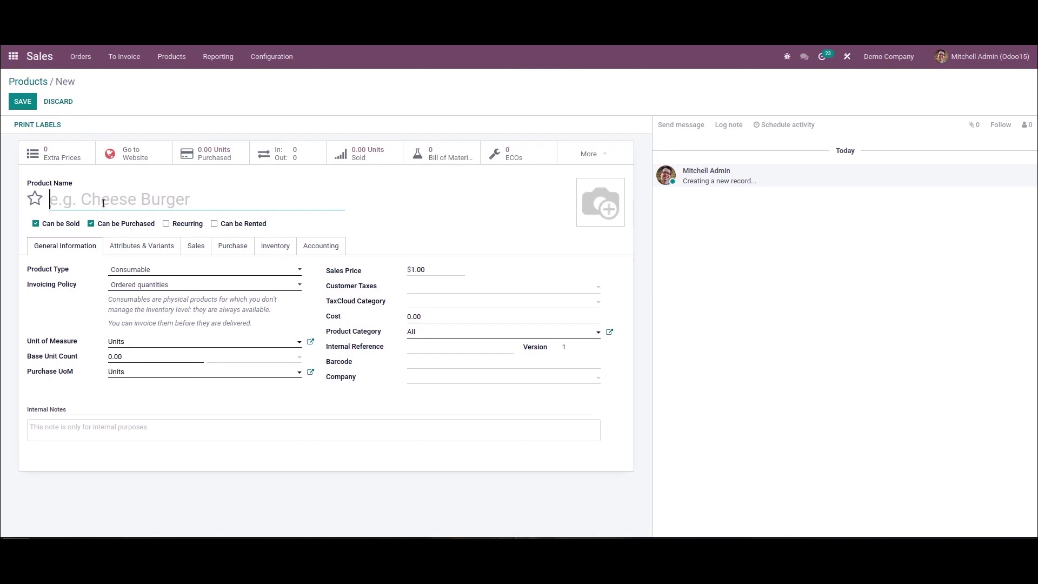
{"action": "type", "text": "A product"}
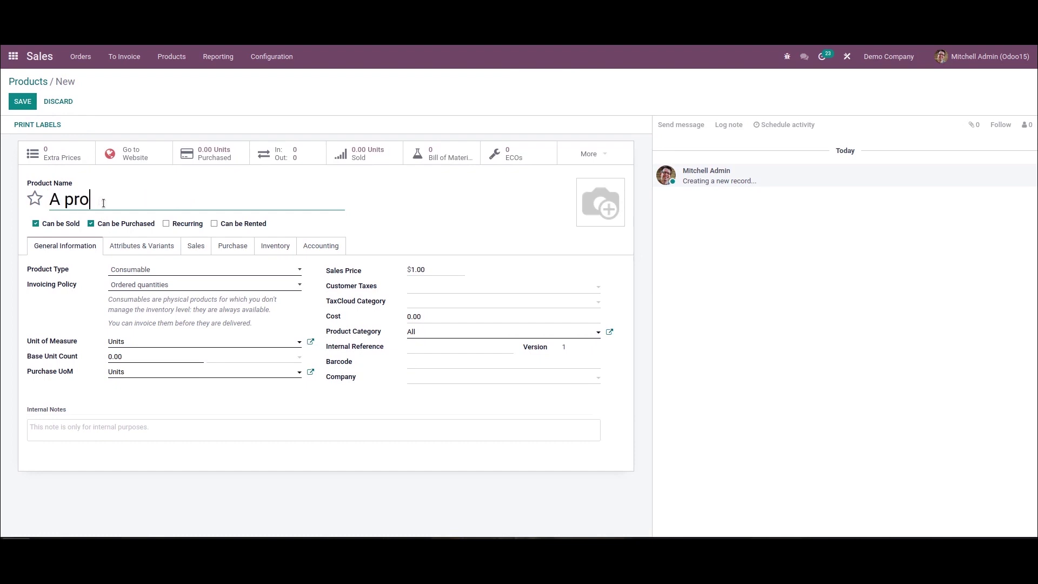
{"action": "left_click", "coordinate": [203, 276]}
{"action": "left_click", "coordinate": [194, 322]}
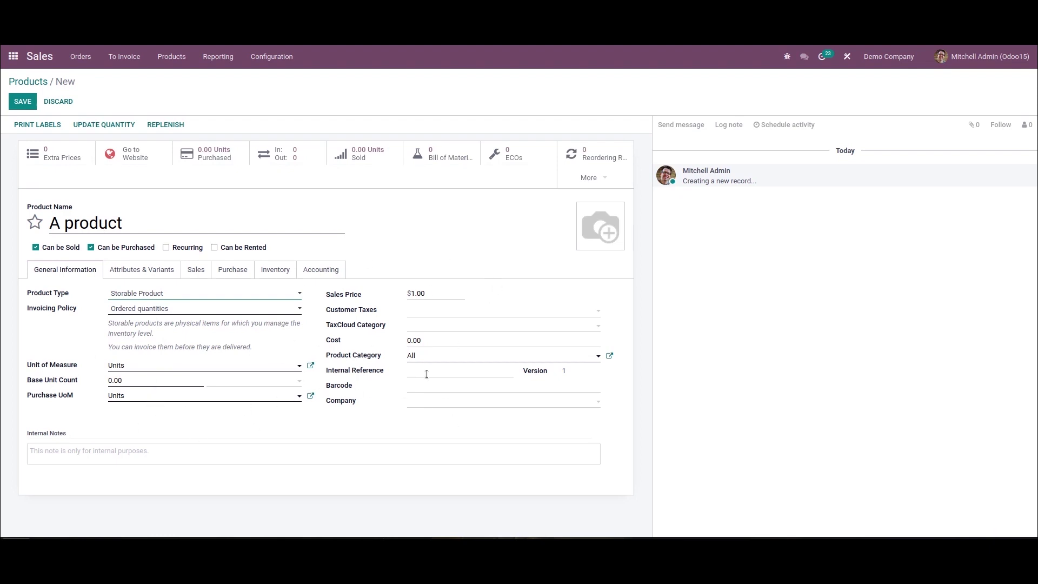
{"action": "left_click", "coordinate": [431, 402]}
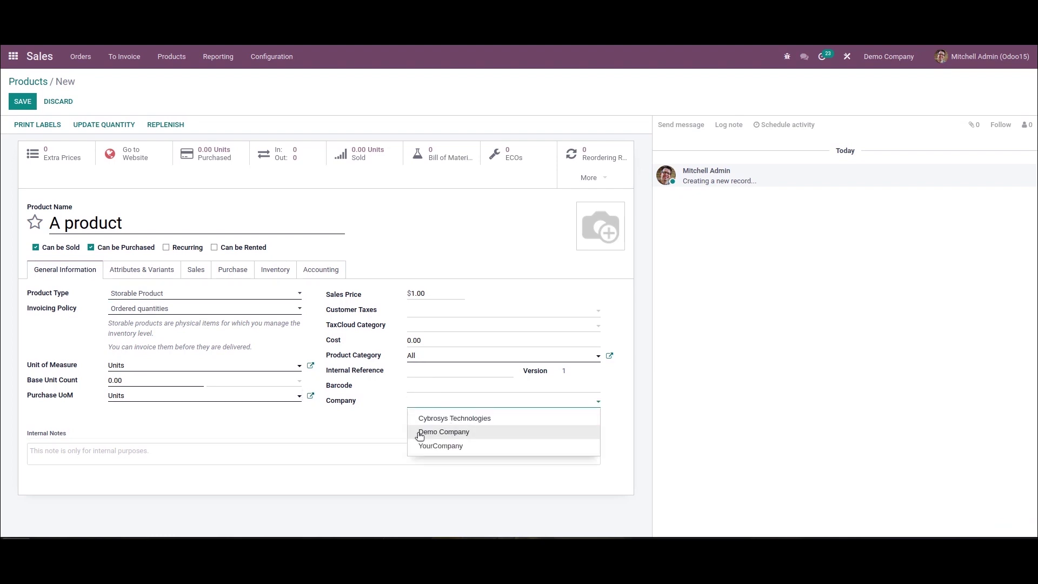
{"action": "left_click", "coordinate": [457, 432]}
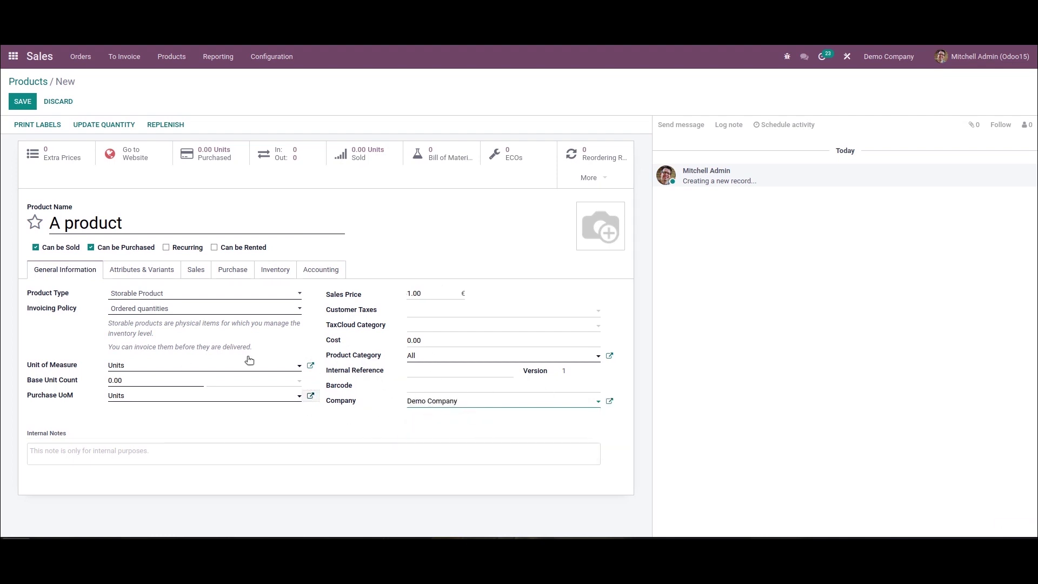
{"action": "left_click", "coordinate": [21, 106]}
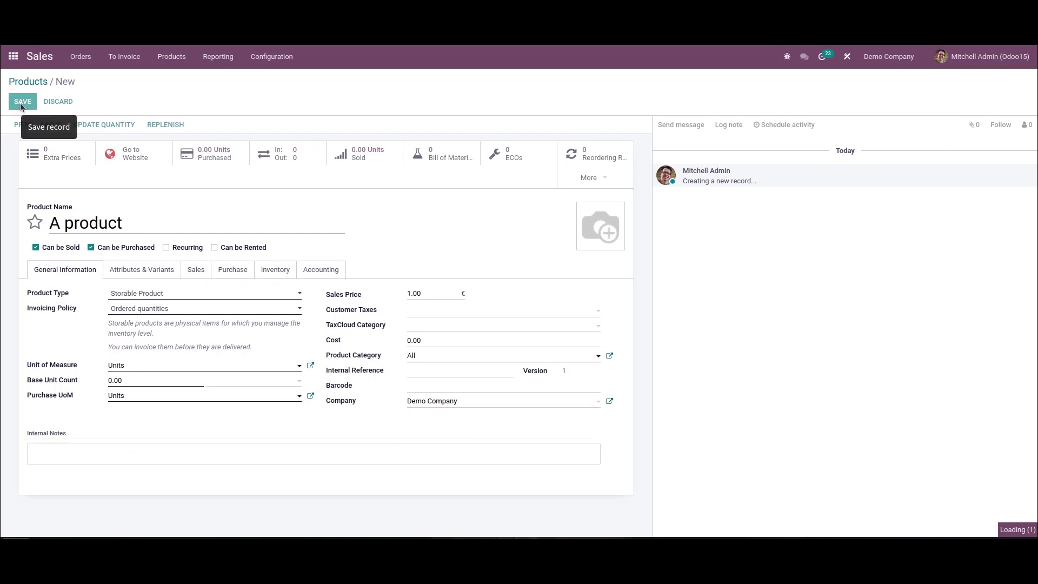
{"action": "left_click", "coordinate": [27, 80]}
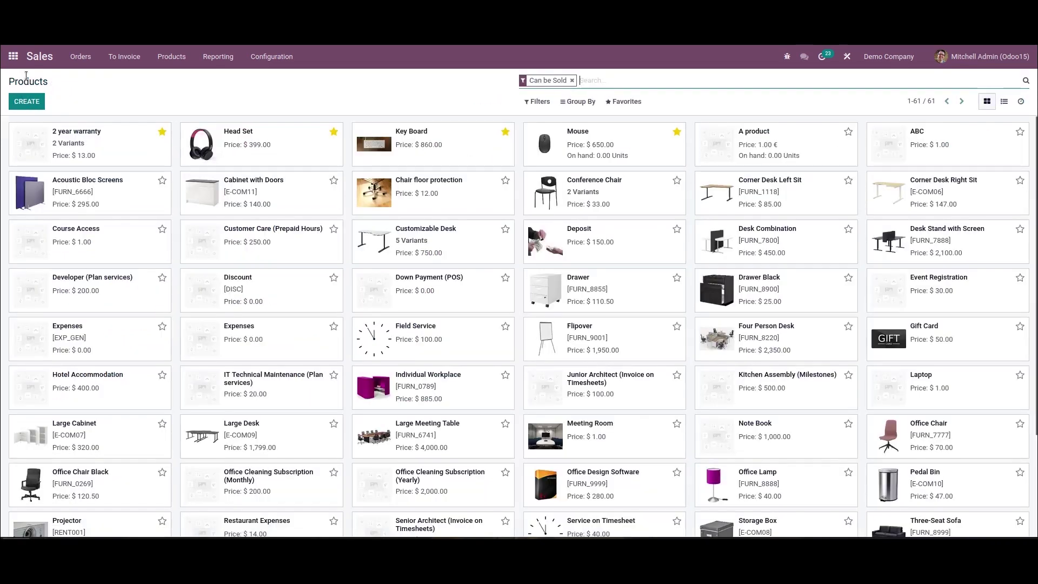
{"action": "left_click", "coordinate": [27, 101]}
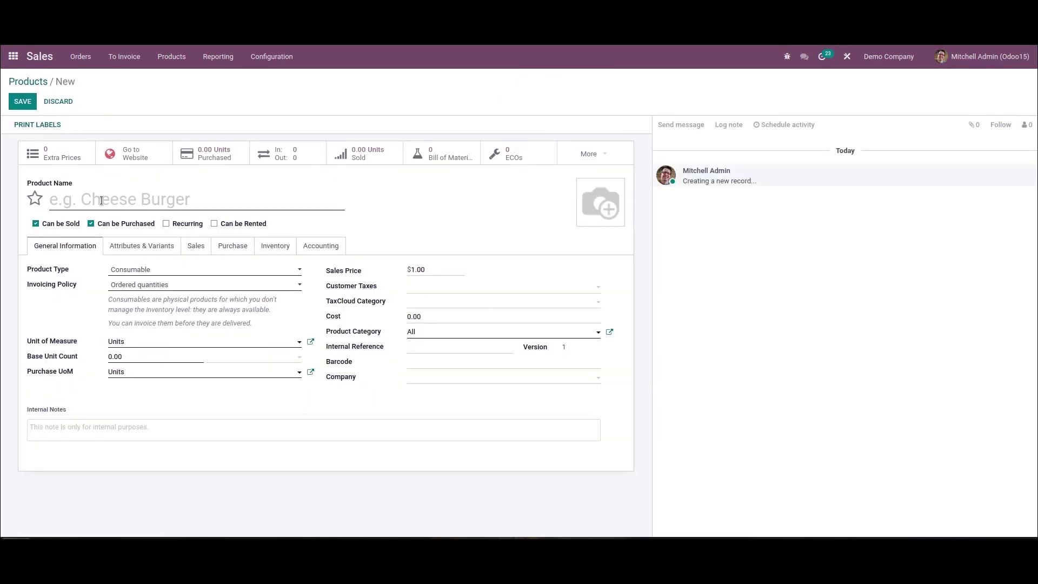
Step: Name the new product 'B product' and save it with no company, so it is shared
{"action": "left_click", "coordinate": [101, 200]}
{"action": "type", "text": "B "}
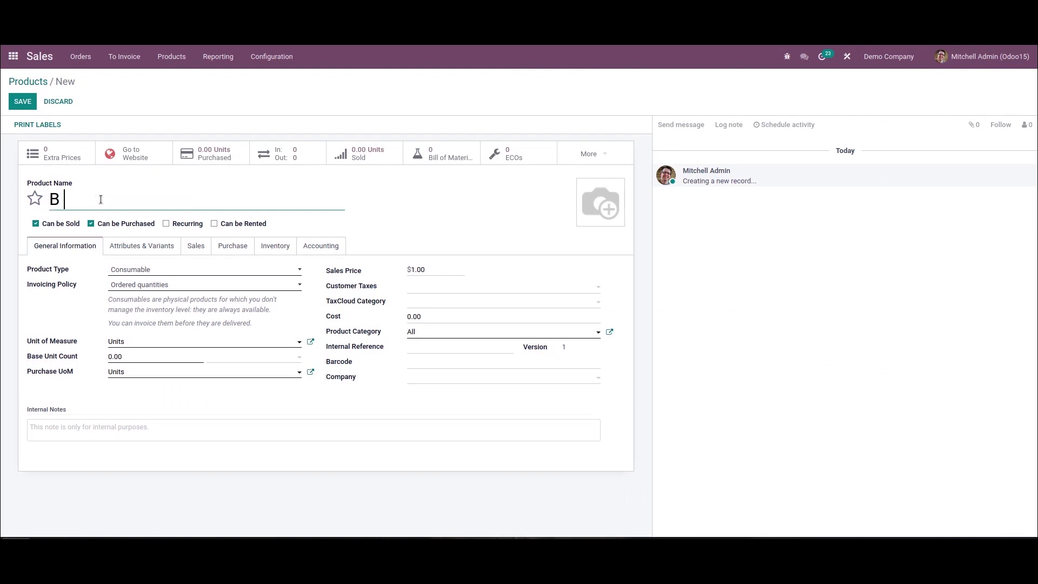
{"action": "type", "text": "product"}
{"action": "left_click", "coordinate": [22, 102]}
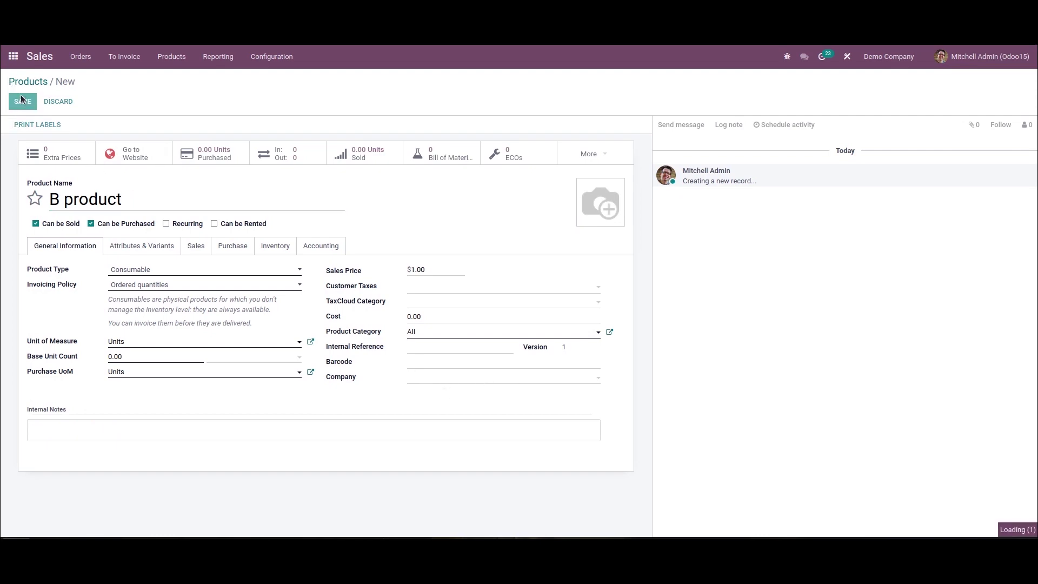
Step: Go back to the Products catalogue with YourCompany as the working company
{"action": "left_click", "coordinate": [19, 81]}
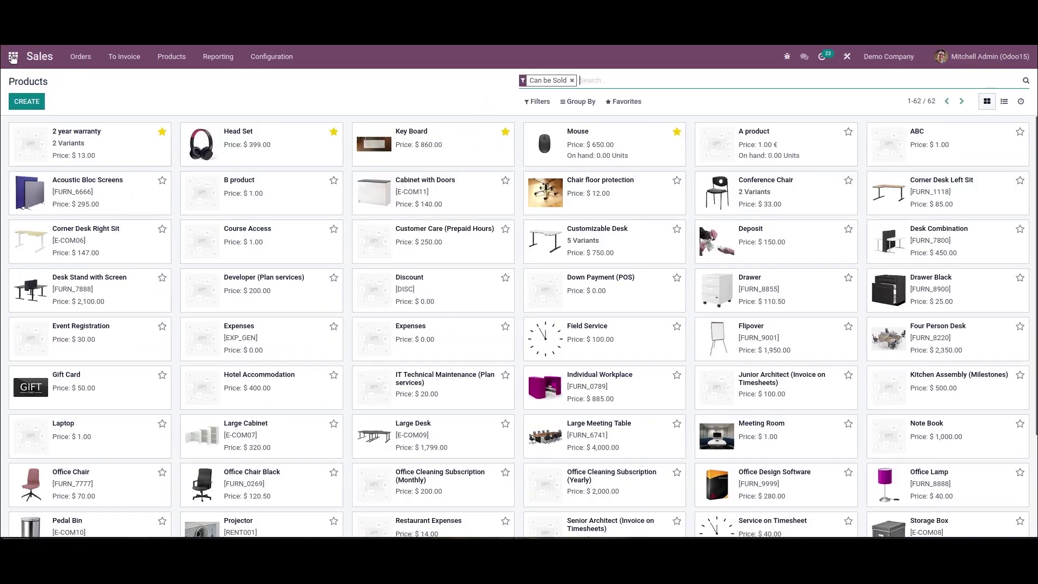
{"action": "left_click", "coordinate": [872, 56]}
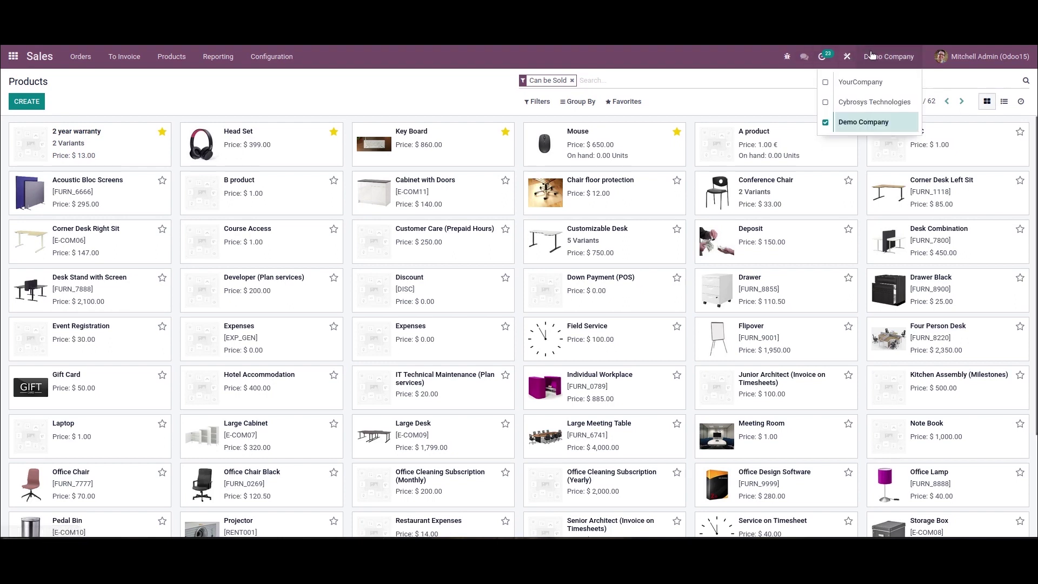
{"action": "left_click", "coordinate": [835, 84]}
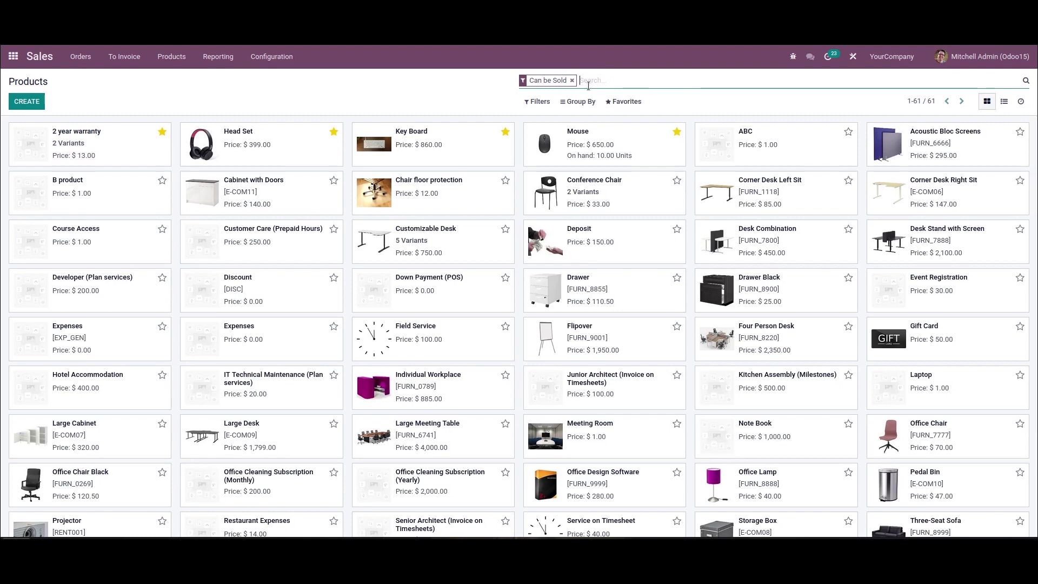
Step: Drop the Can be Sold filter, search 'a product', then search 'b product' instead
{"action": "left_click", "coordinate": [570, 80]}
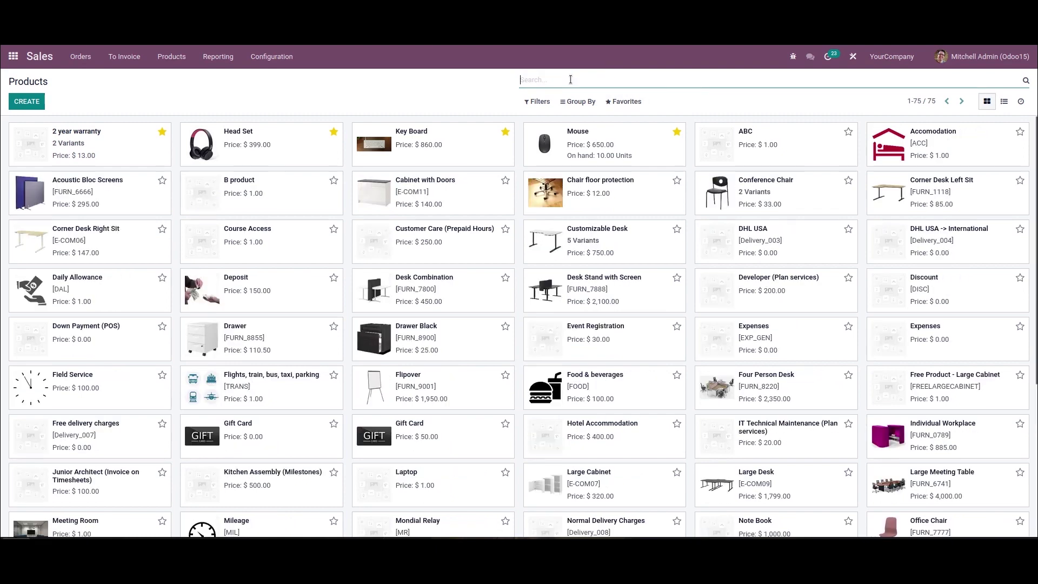
{"action": "type", "text": "a p"}
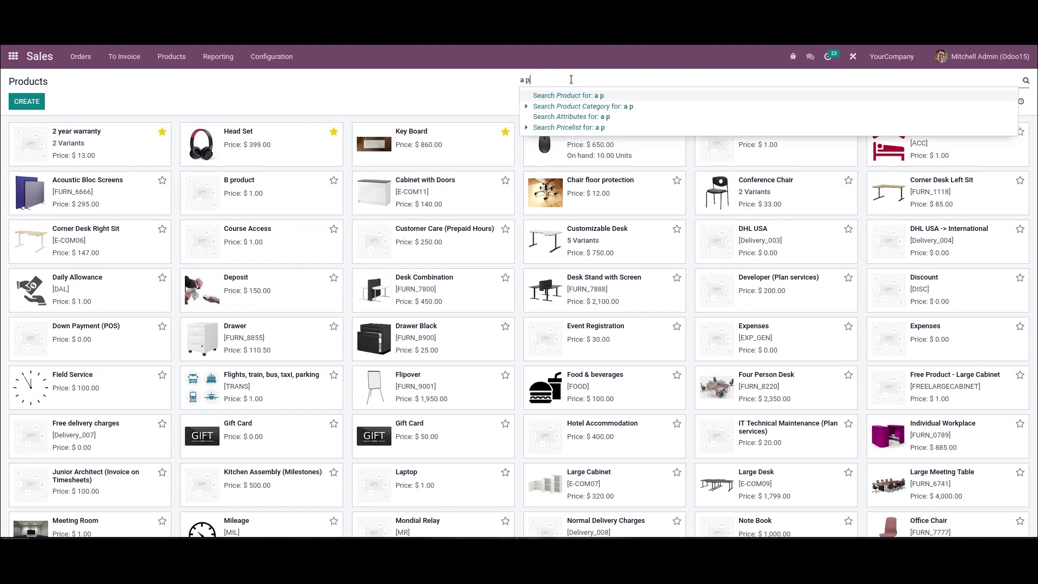
{"action": "type", "text": "roduct"}
{"action": "key", "text": "Return"}
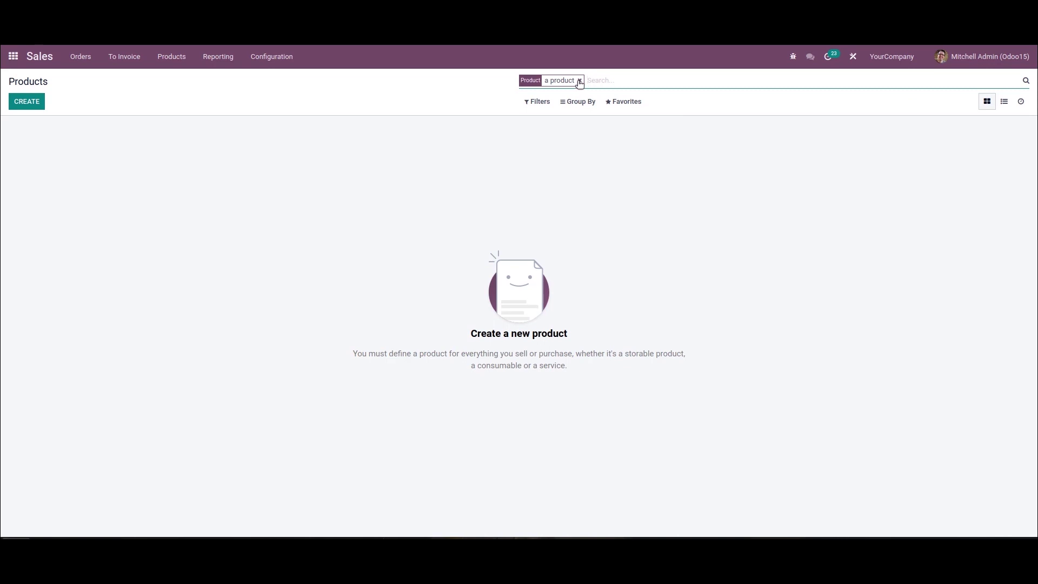
{"action": "left_click", "coordinate": [579, 80]}
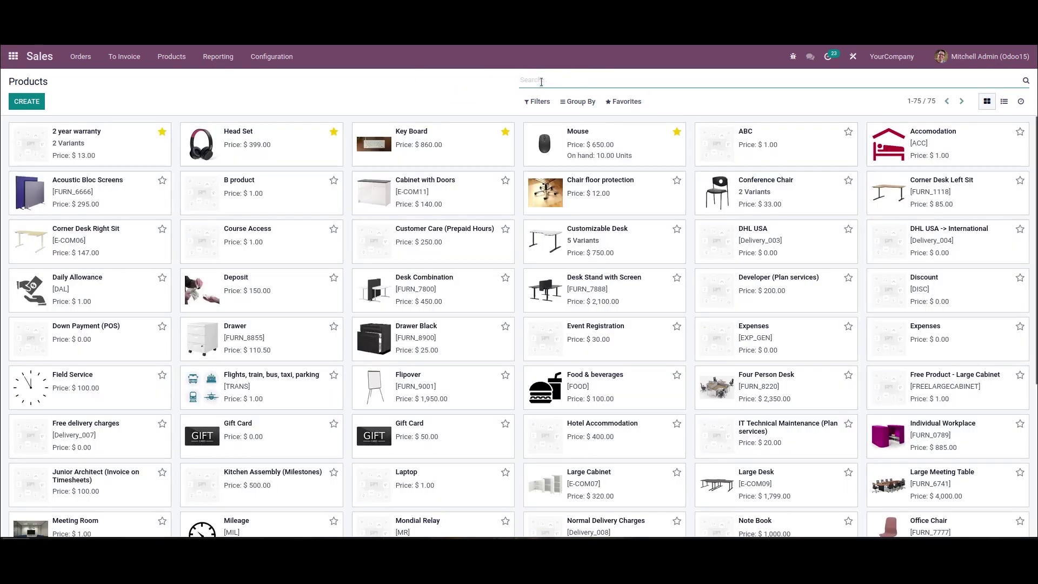
{"action": "type", "text": "b p"}
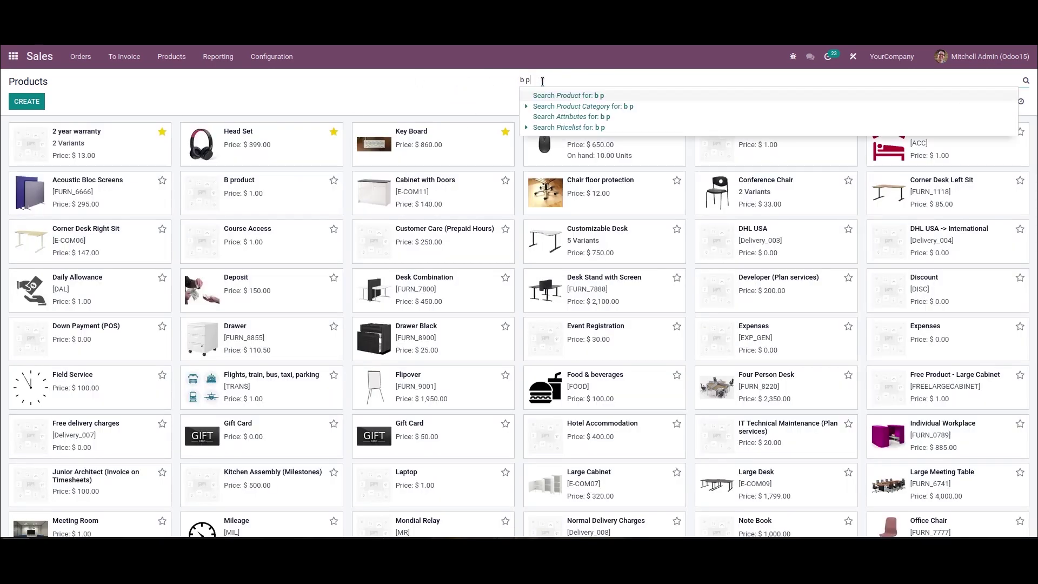
{"action": "type", "text": "roduct"}
{"action": "key", "text": "Return"}
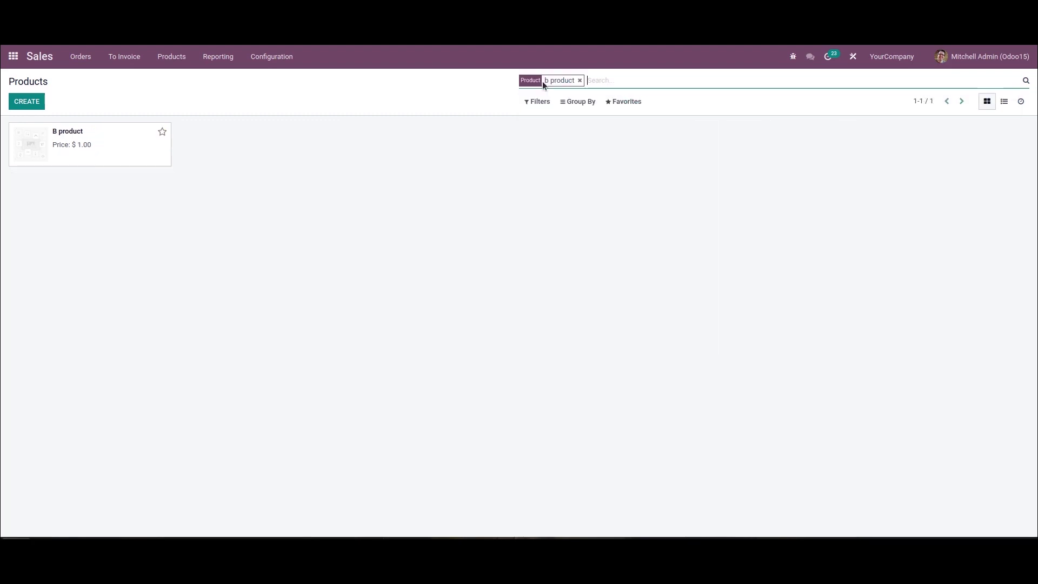
Step: Open the B product record, edit and save it, and return to Products
{"action": "left_click", "coordinate": [131, 153]}
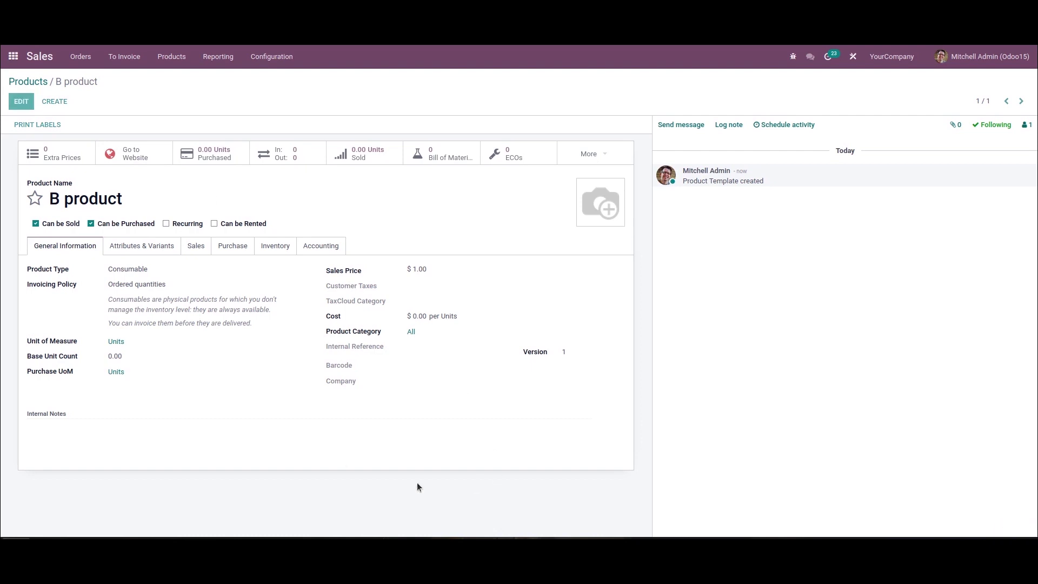
{"action": "left_click", "coordinate": [419, 333]}
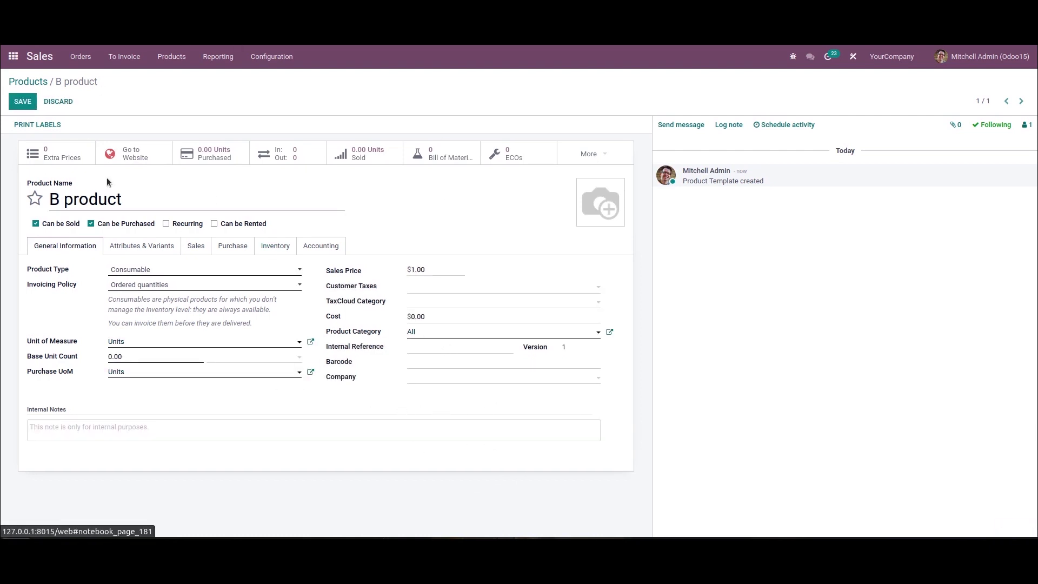
{"action": "left_click", "coordinate": [59, 101]}
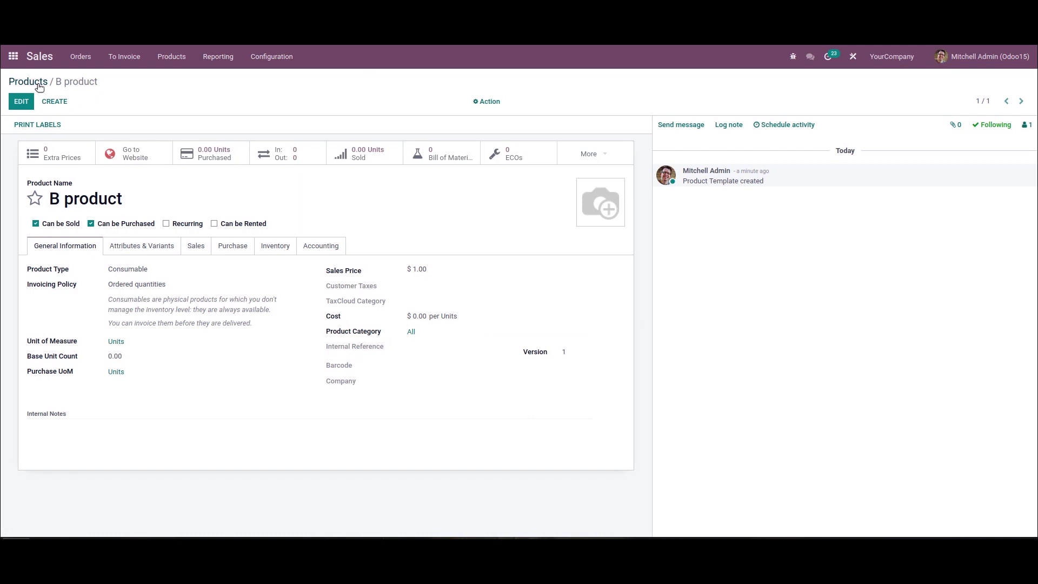
{"action": "left_click", "coordinate": [29, 81]}
Step: Enable Demo Company alongside YourCompany and search products for 'a product' without Can be Sold
{"action": "left_click", "coordinate": [882, 58]}
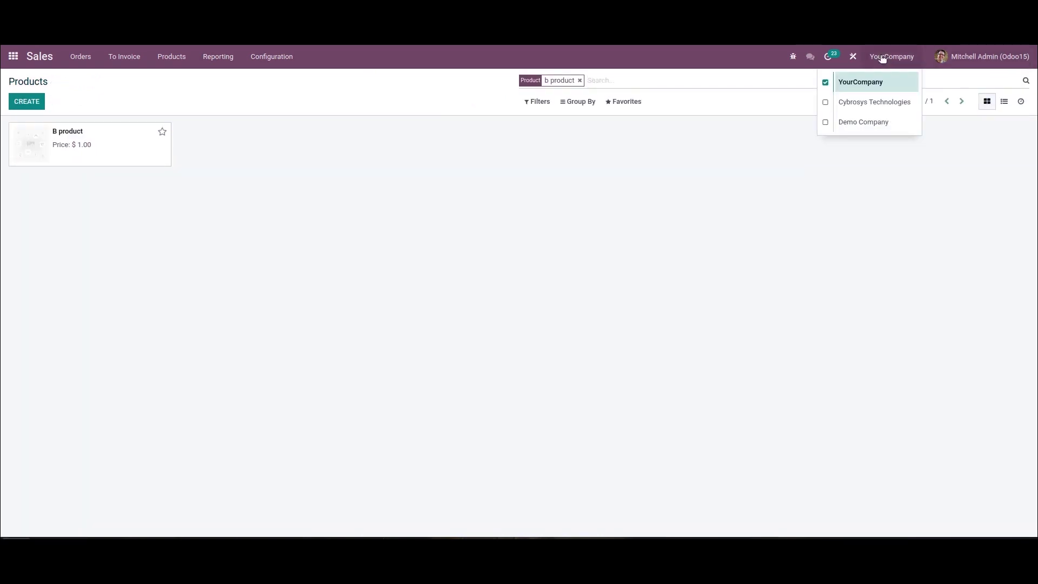
{"action": "left_click", "coordinate": [824, 122]}
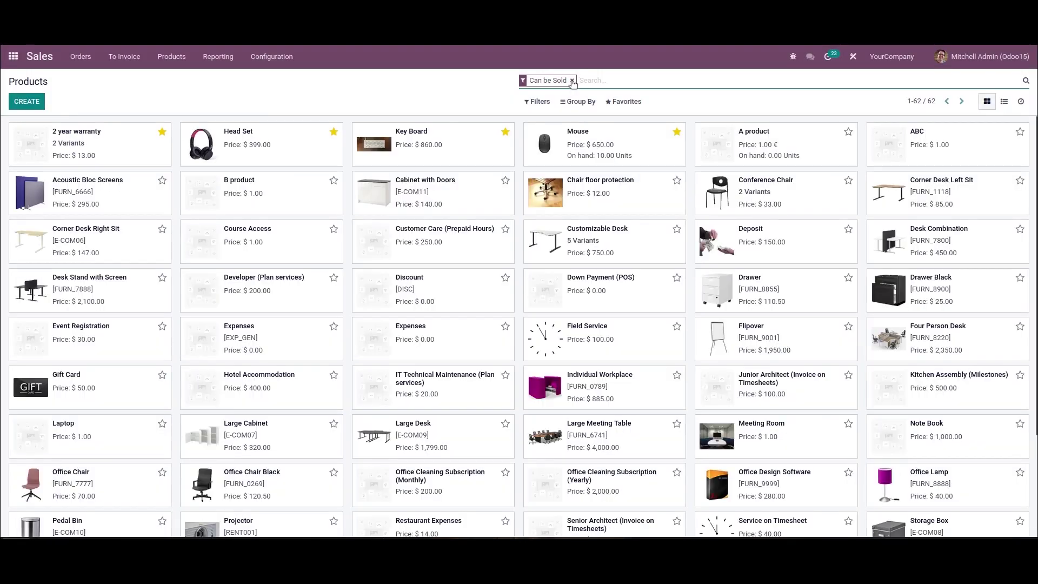
{"action": "left_click", "coordinate": [571, 80]}
{"action": "type", "text": "a product"}
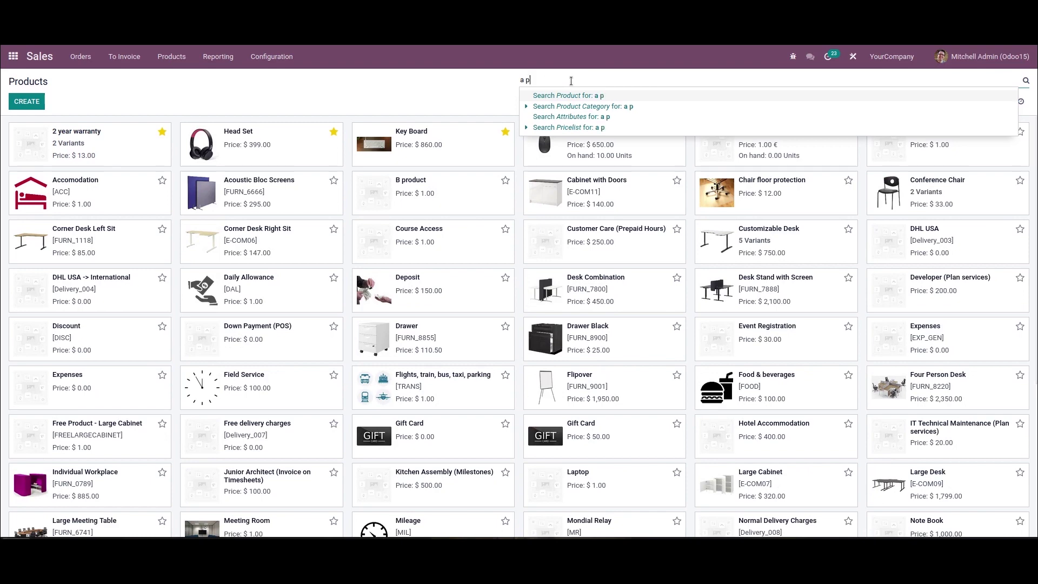
{"action": "key", "text": "Return"}
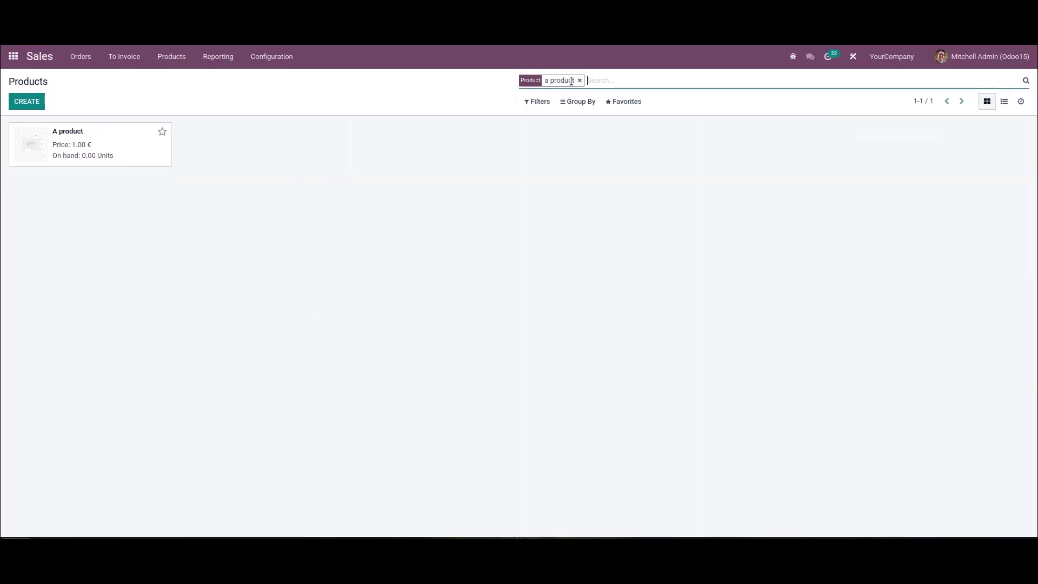
Step: Inspect the A product record, then return to the list and check the allowed companies
{"action": "left_click", "coordinate": [86, 156]}
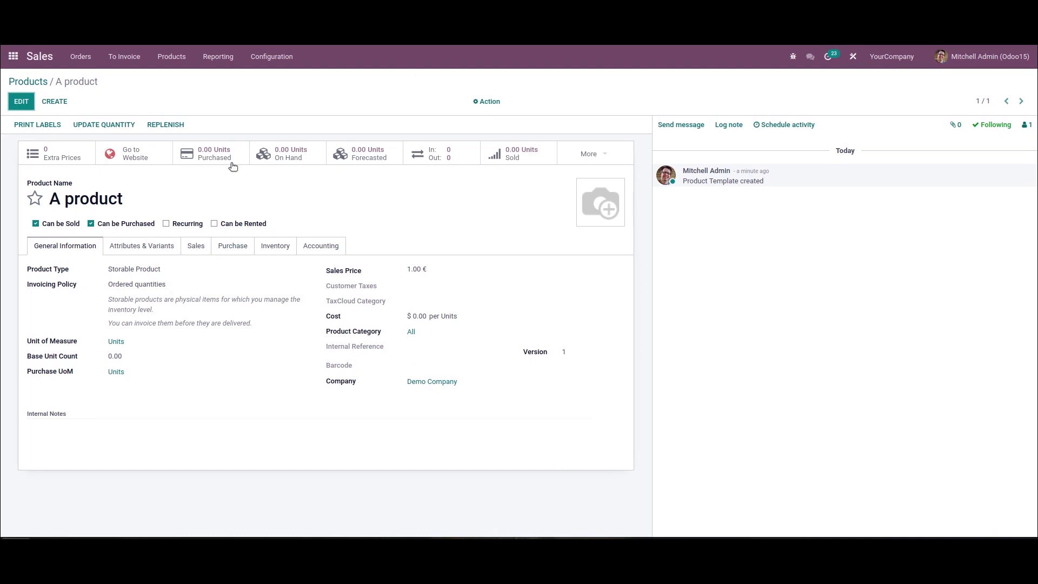
{"action": "left_click", "coordinate": [28, 81]}
{"action": "left_click", "coordinate": [891, 57]}
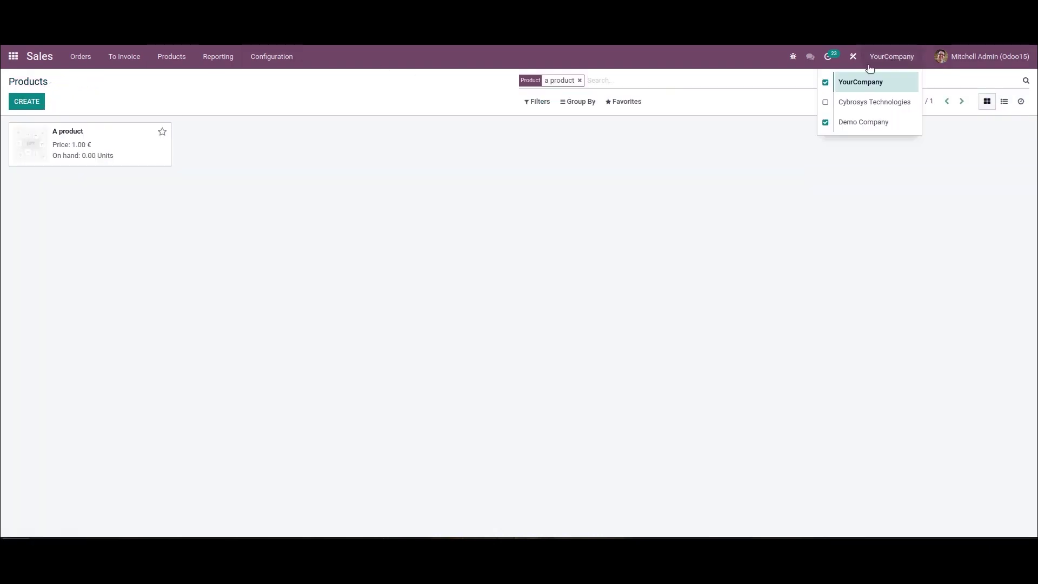
{"action": "left_click", "coordinate": [808, 99]}
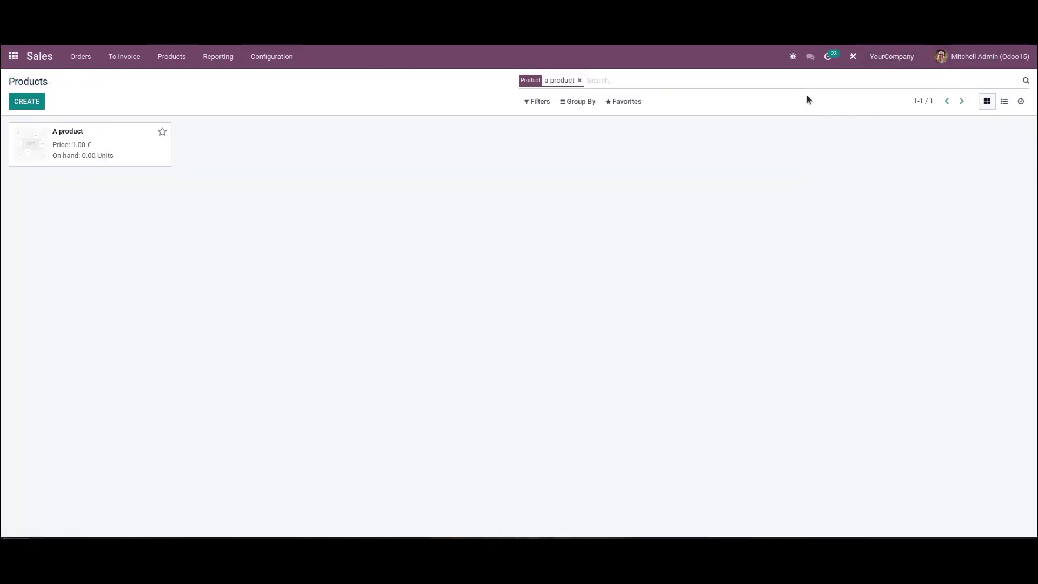
Step: From the home screen, go to Accounting and open Reporting > General Ledger
{"action": "left_click", "coordinate": [13, 57]}
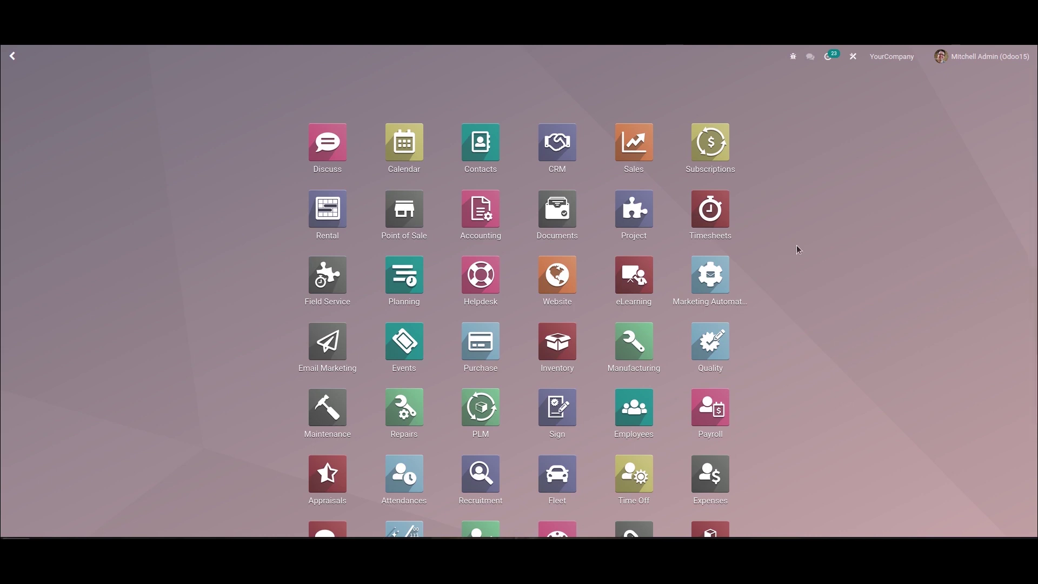
{"action": "left_click", "coordinate": [474, 208]}
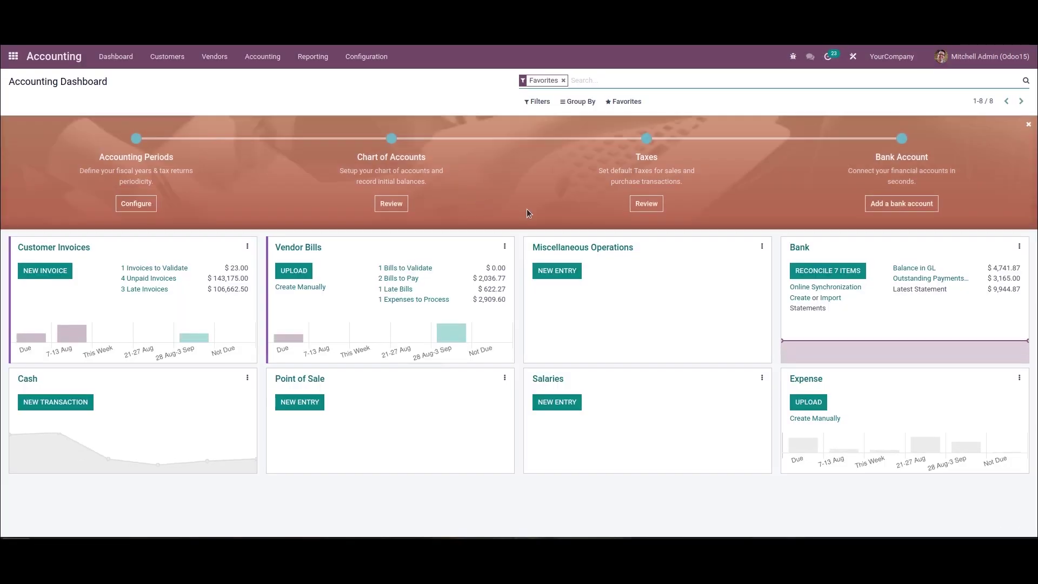
{"action": "left_click", "coordinate": [306, 51]}
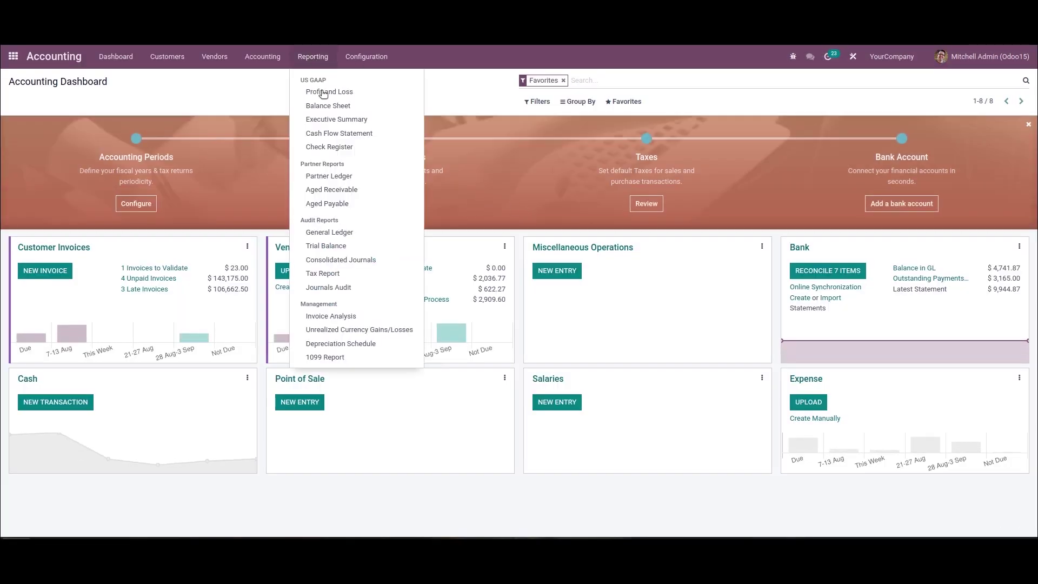
{"action": "left_click", "coordinate": [331, 231]}
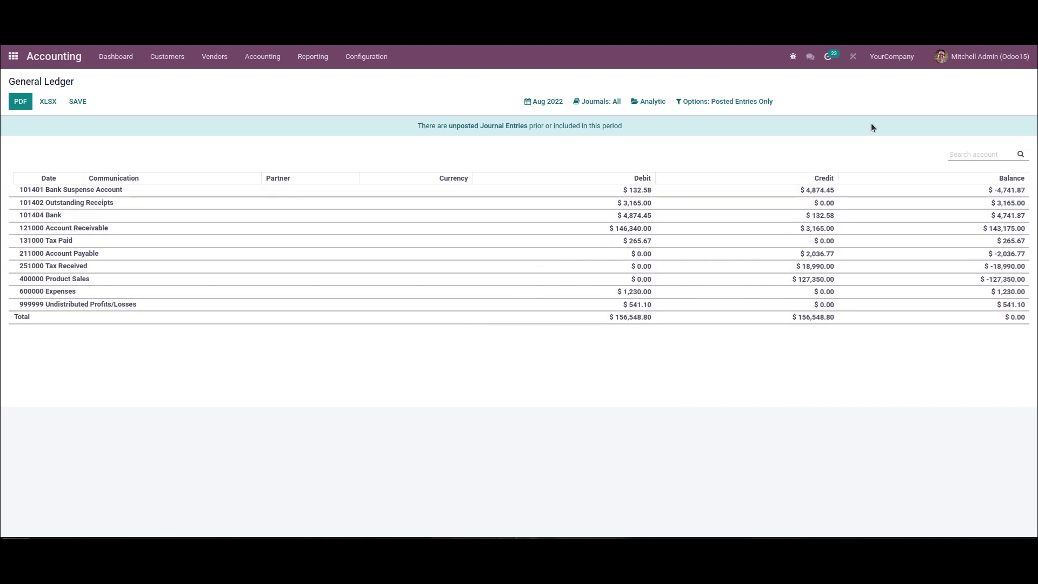
Step: Include Demo Company in the General Ledger via the company switcher
{"action": "left_click", "coordinate": [887, 59]}
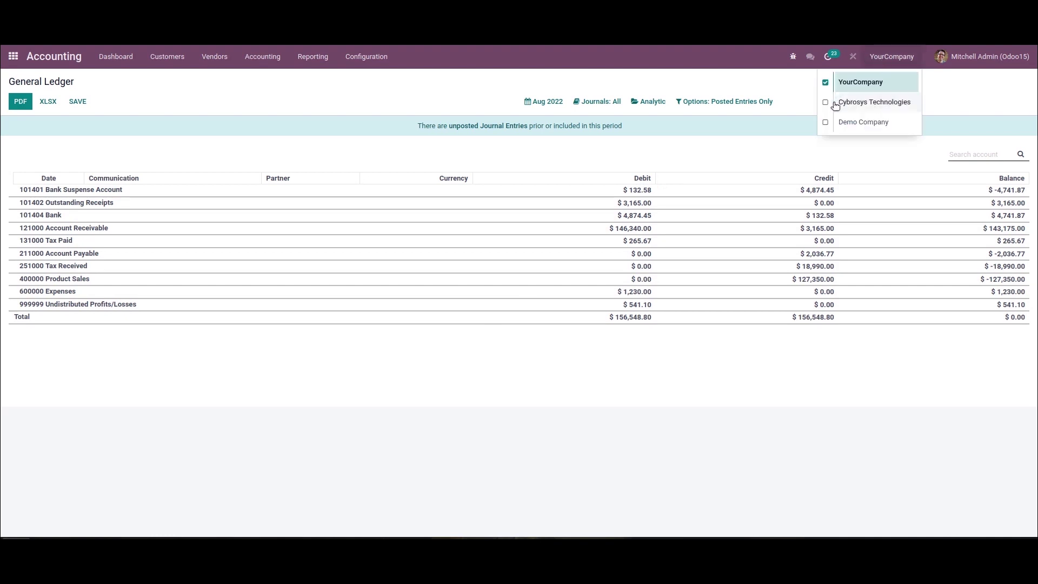
{"action": "left_click", "coordinate": [825, 123]}
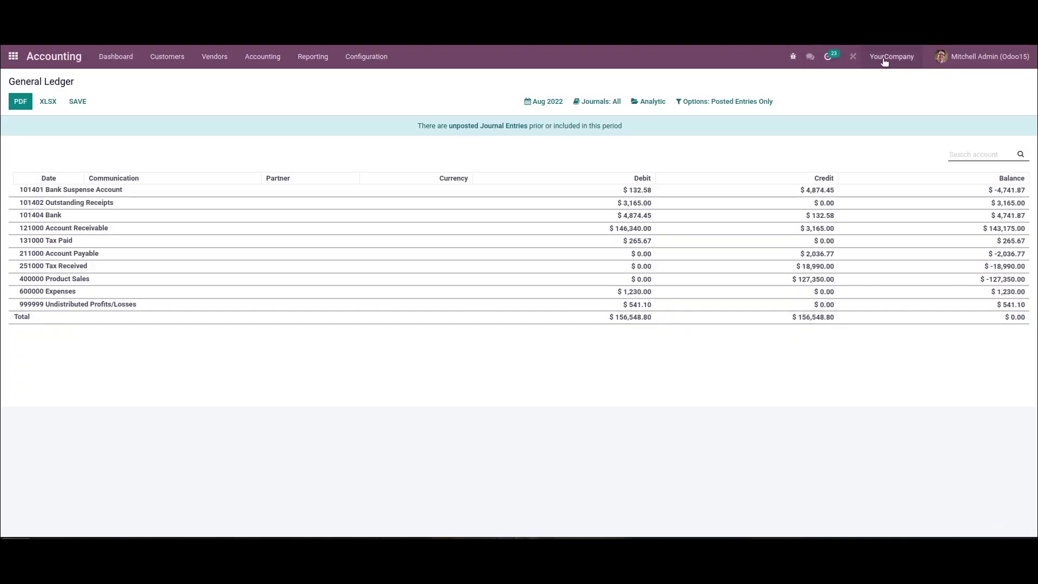
{"action": "left_click", "coordinate": [884, 61]}
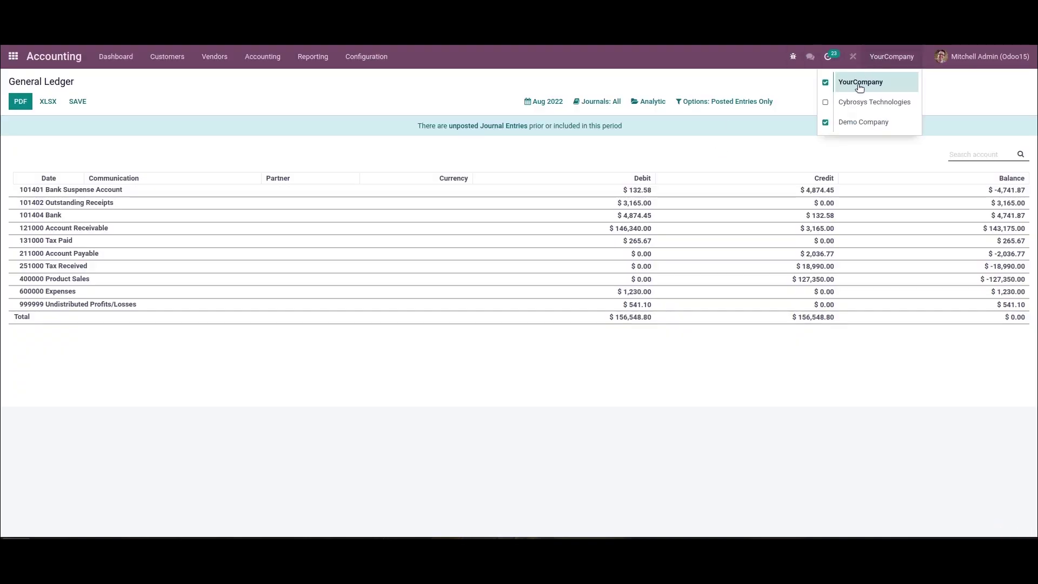
{"action": "left_click", "coordinate": [721, 141]}
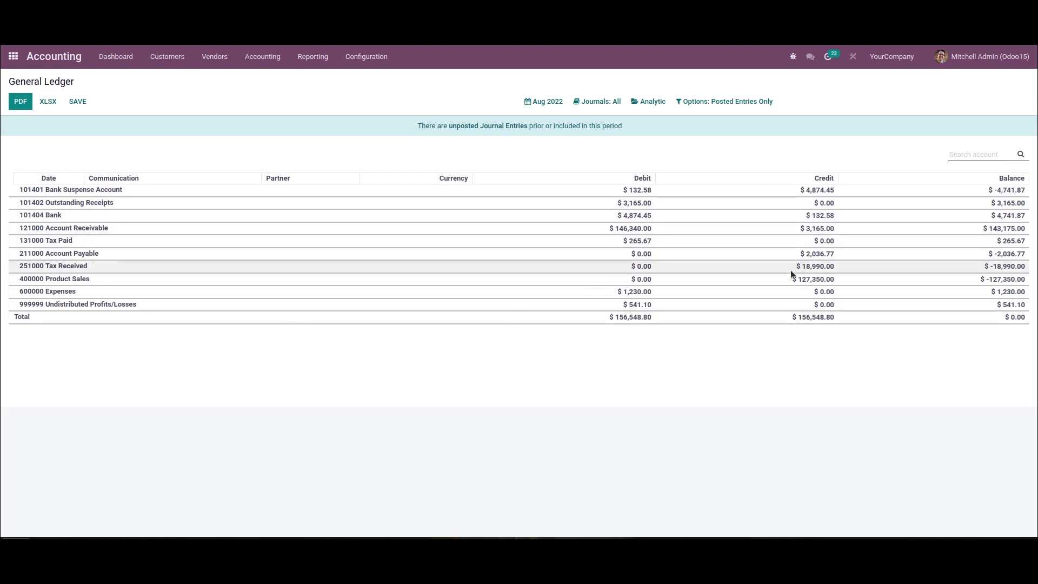
Step: Check the Journals filter and allowed companies, then return to the apps home screen
{"action": "left_click", "coordinate": [604, 104]}
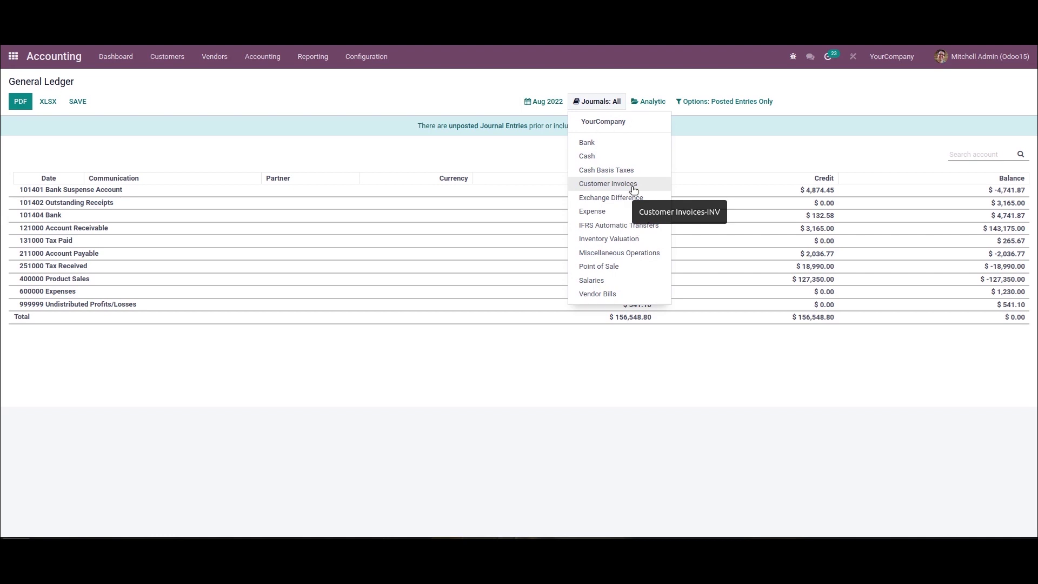
{"action": "left_click", "coordinate": [891, 57]}
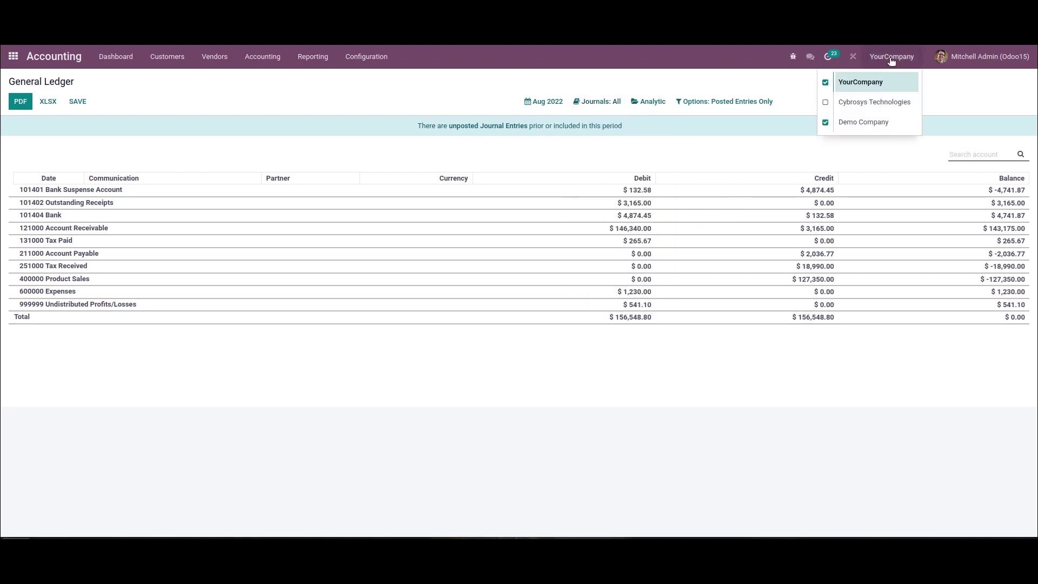
{"action": "left_click", "coordinate": [816, 111]}
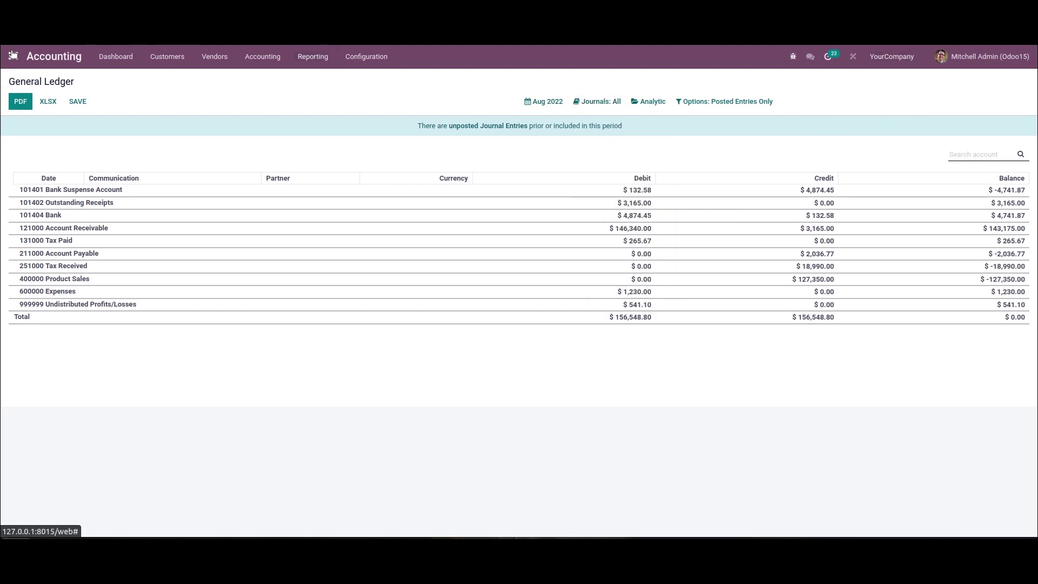
{"action": "left_click", "coordinate": [13, 55]}
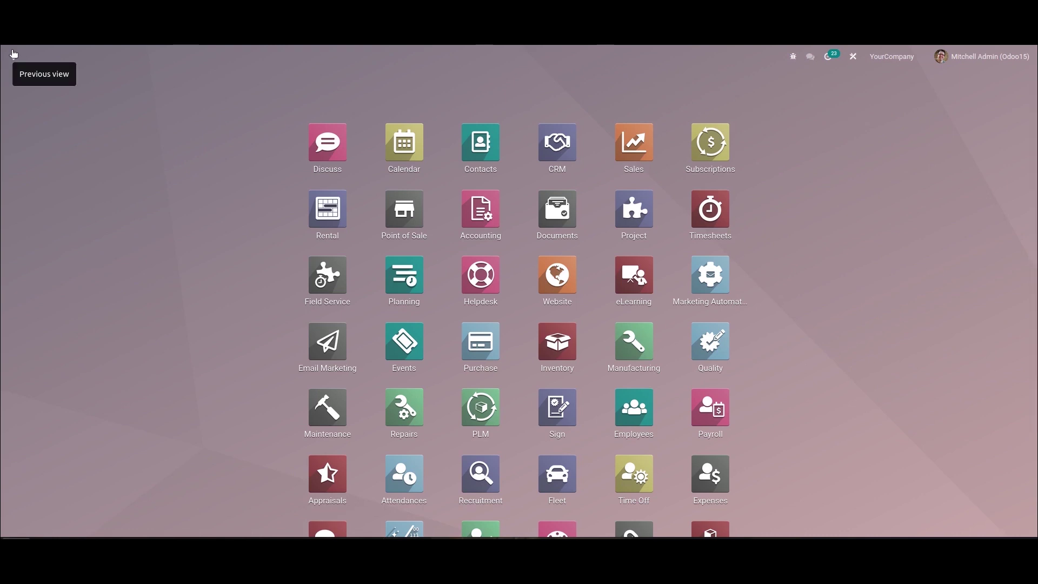
Step: Open Sales > Reporting > Sales to show the Sales Analysis chart
{"action": "left_click", "coordinate": [641, 146]}
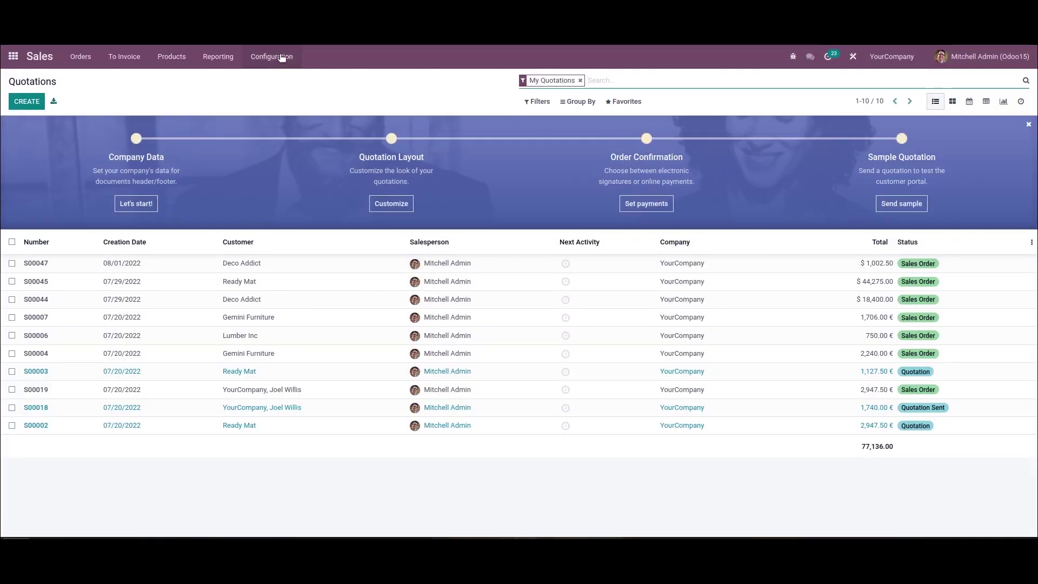
{"action": "left_click", "coordinate": [210, 58]}
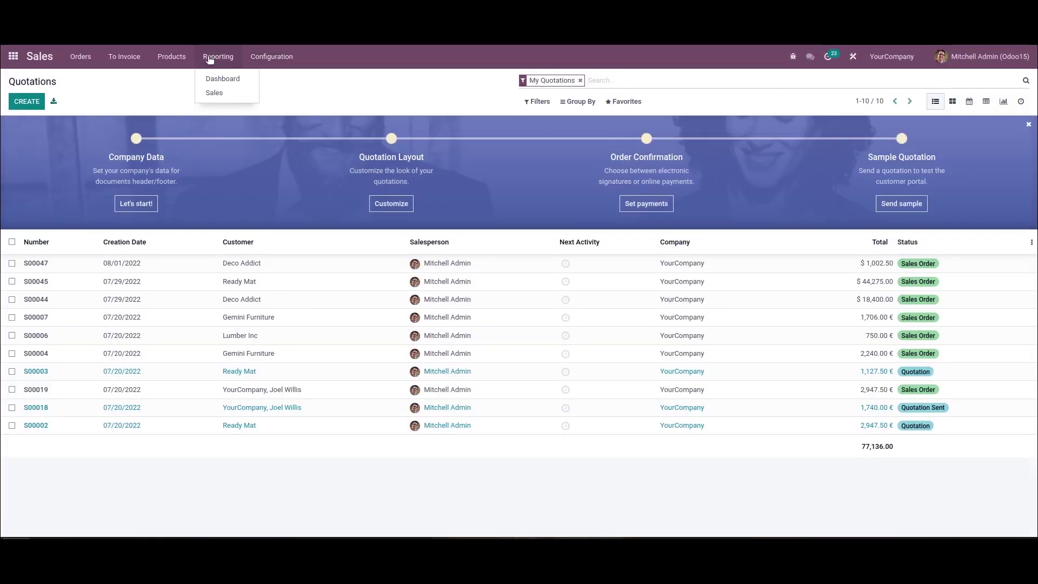
{"action": "left_click", "coordinate": [234, 92]}
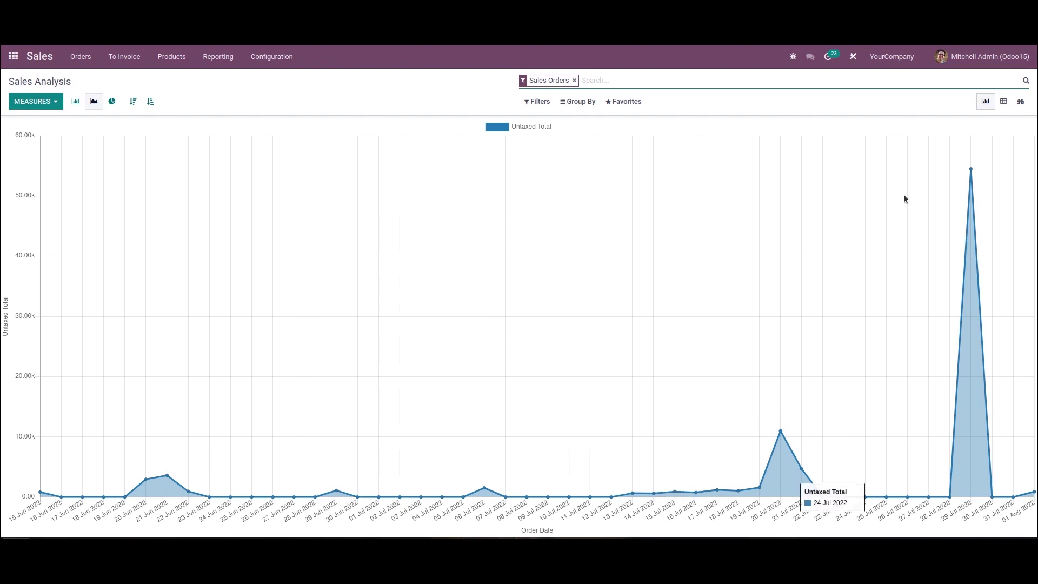
Step: Set the allowed companies so Sales Analysis runs under Demo Company only
{"action": "left_click", "coordinate": [893, 56]}
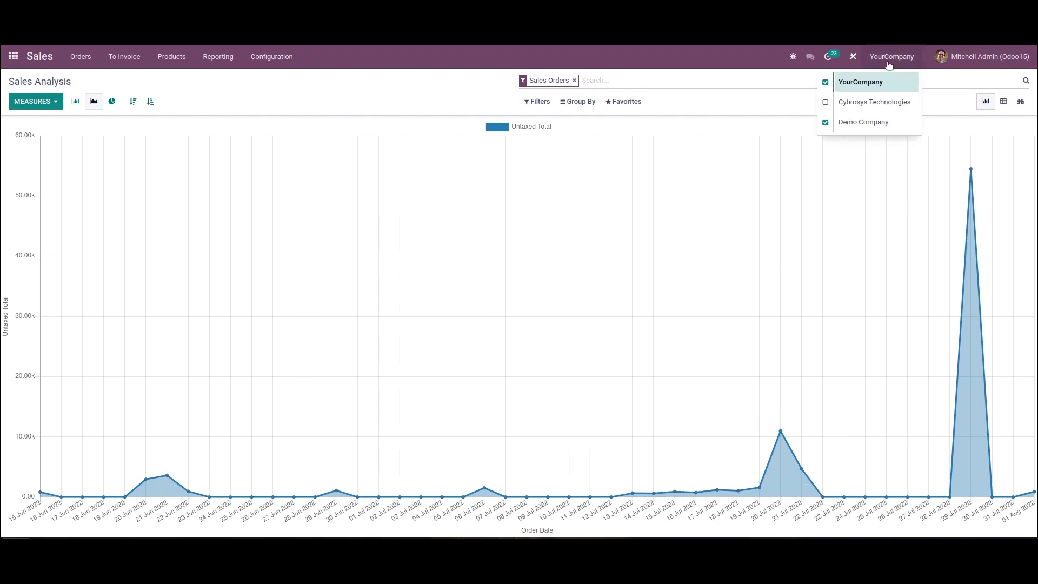
{"action": "left_click", "coordinate": [825, 122]}
{"action": "left_click", "coordinate": [826, 122]}
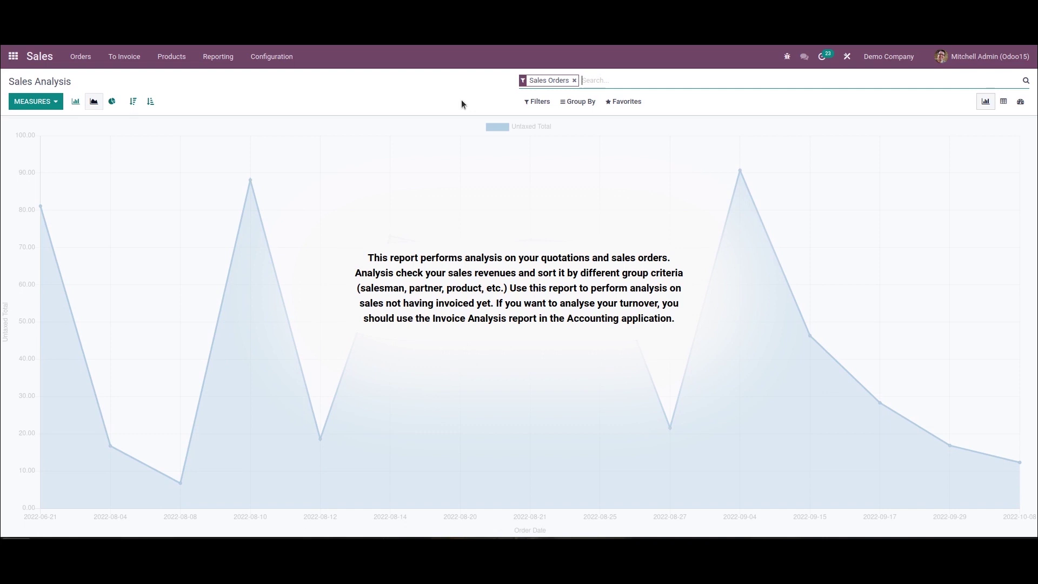
Step: Return from Sales Analysis to the Odoo apps home screen
{"action": "left_click", "coordinate": [13, 55]}
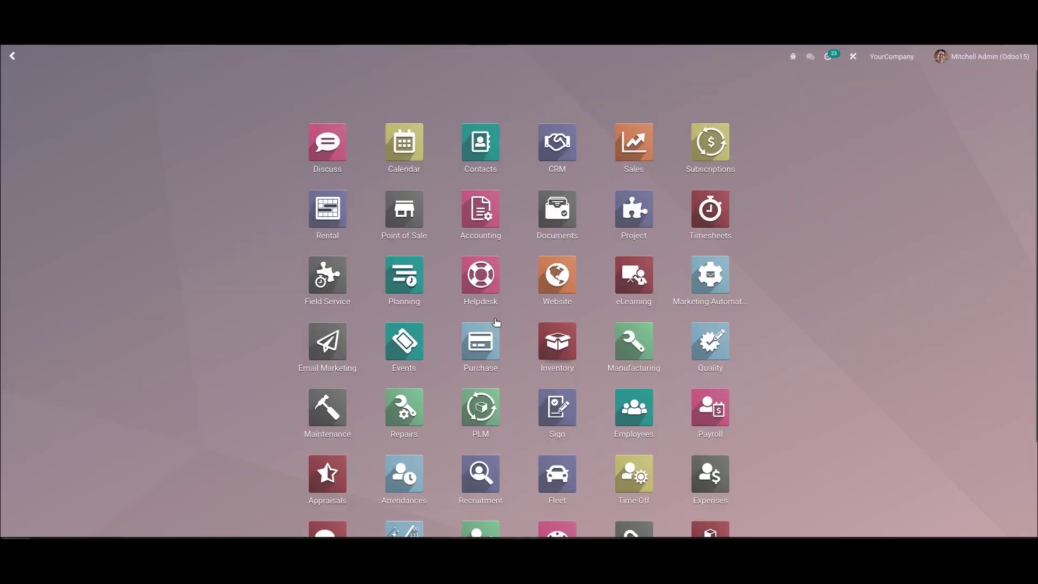